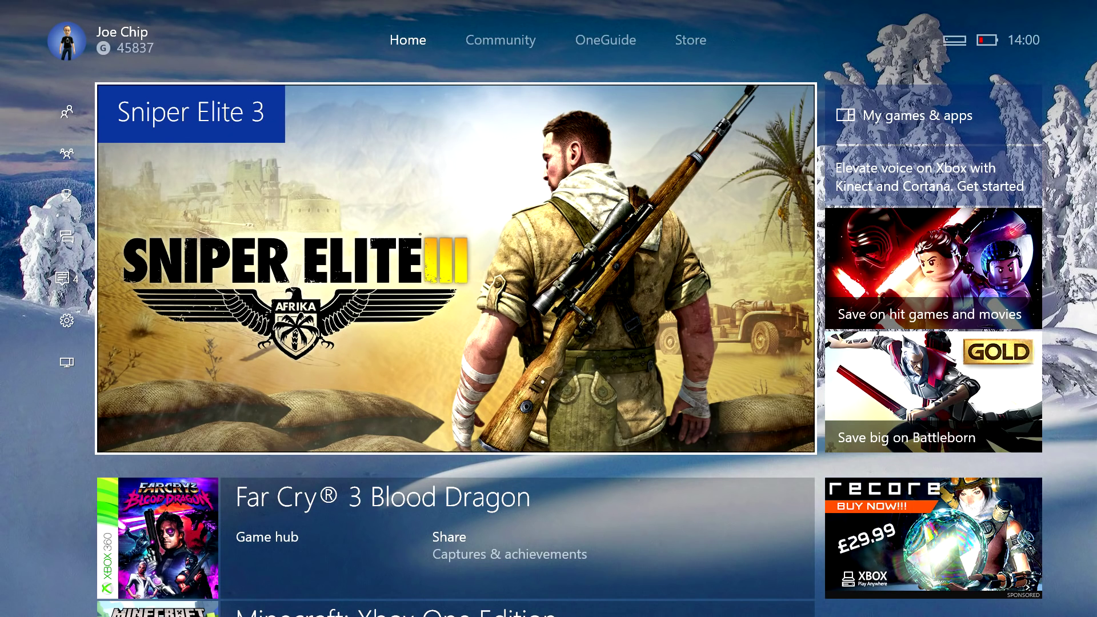
# - Open My games & apps from the home screen
pyautogui.press('Right')
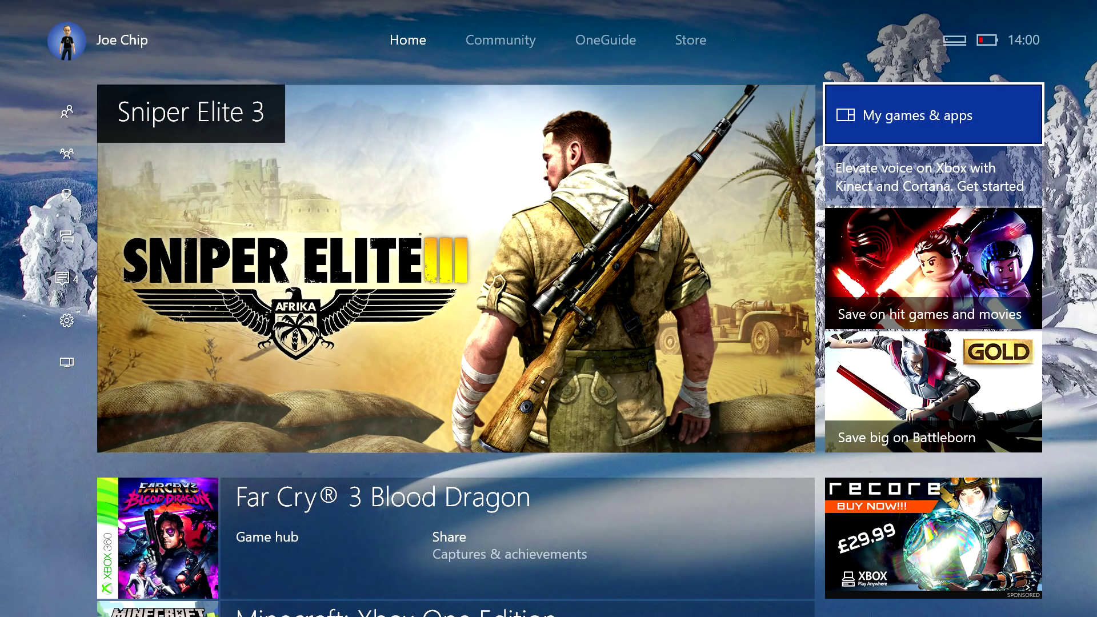
pyautogui.press('Left')
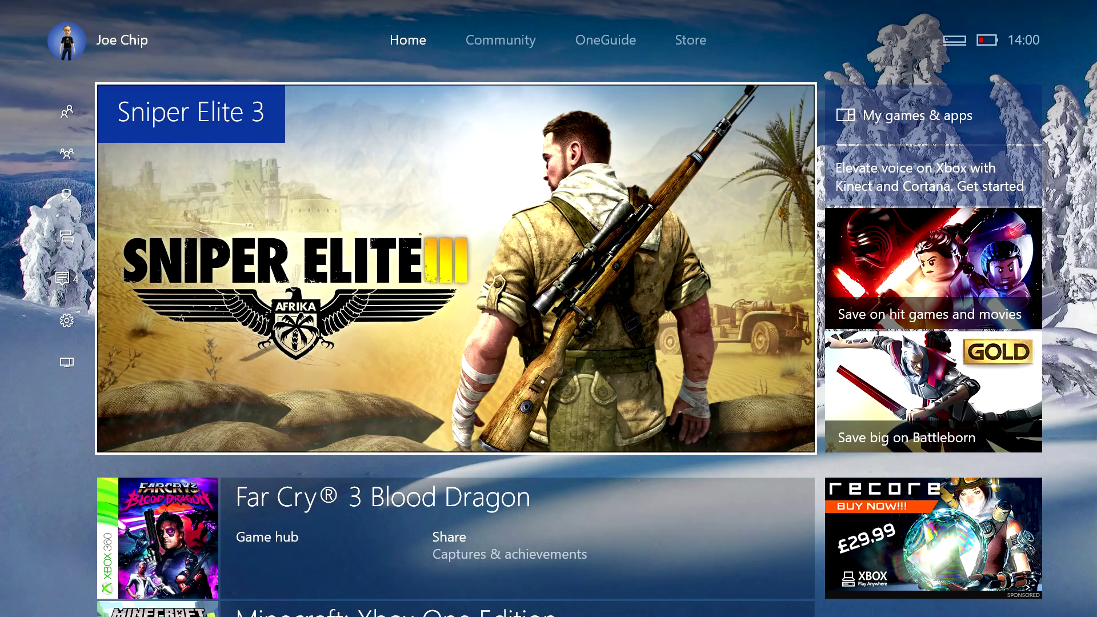
pyautogui.press('pagedown')
pyautogui.press('pageup')
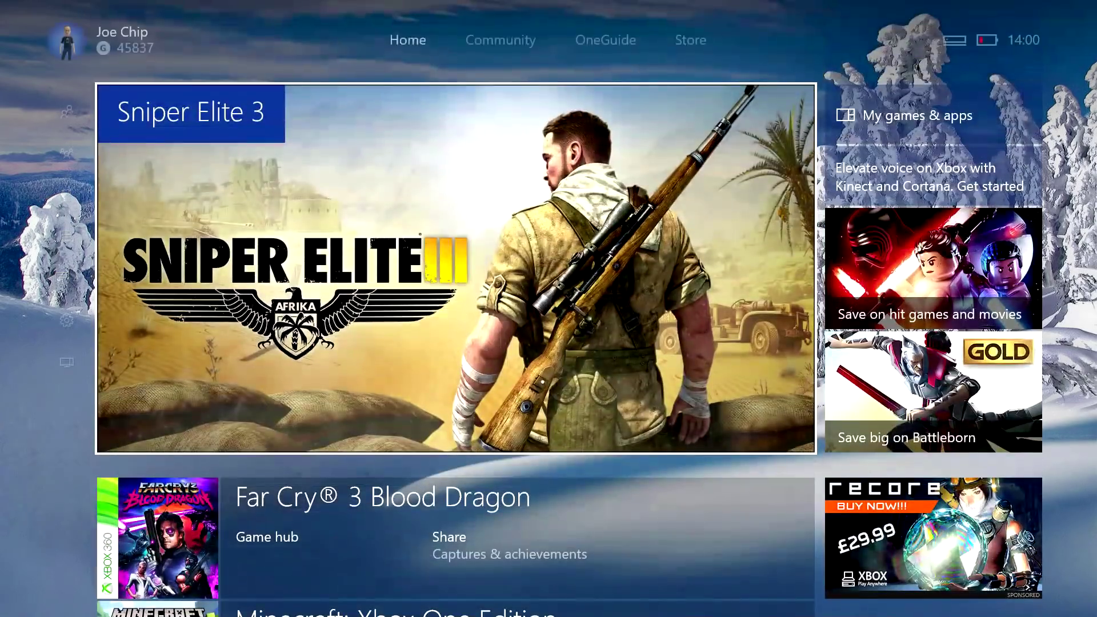
pyautogui.press('Right')
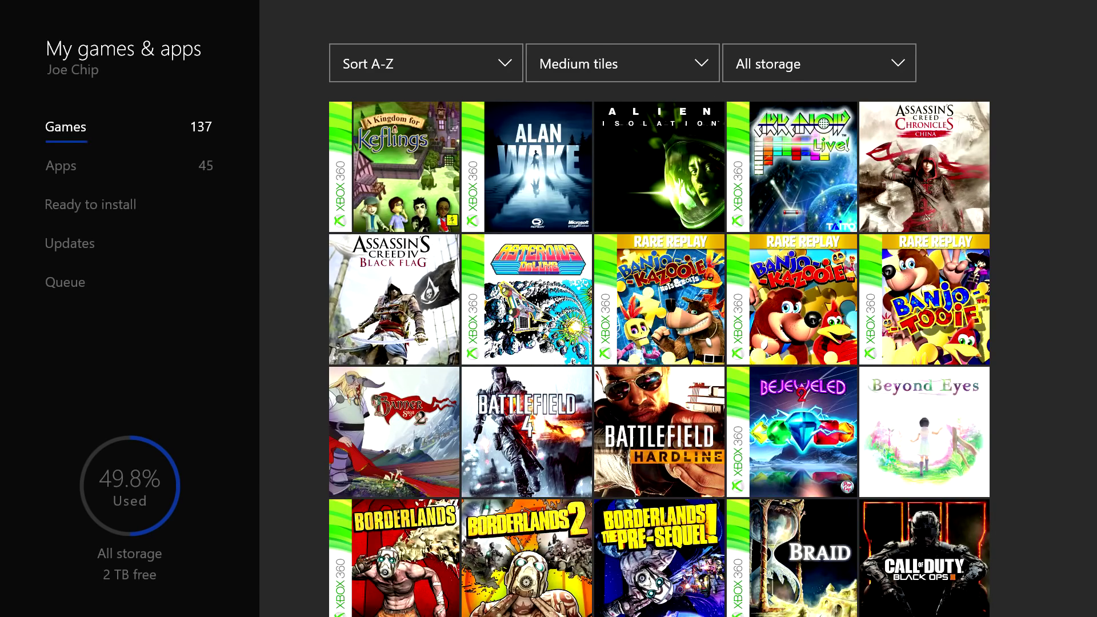
# - Review the sorting options for the installed games, keeping Sort A-Z
pyautogui.press('Right')
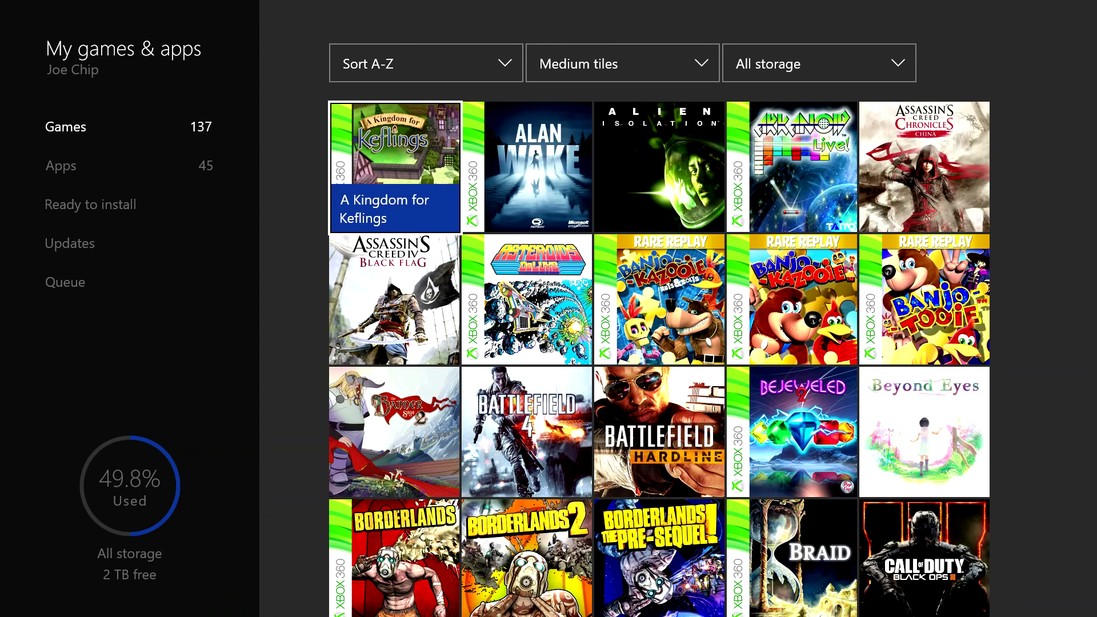
pyautogui.press('Up')
pyautogui.press('Return')
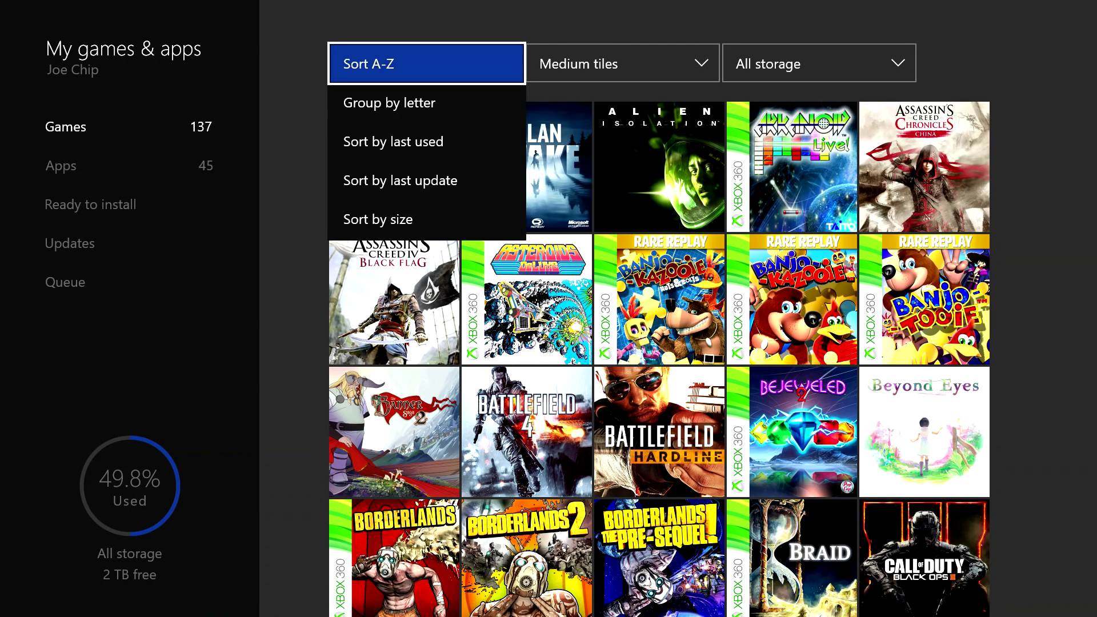
pyautogui.press('Down')
pyautogui.press('Down')
pyautogui.press('Down')
pyautogui.press('Up')
pyautogui.press('Up')
pyautogui.press('Up')
pyautogui.press('Return')
# - Check the tile size and storage filter options for the installed games, keeping Medium tiles and All storage
pyautogui.press('Right')
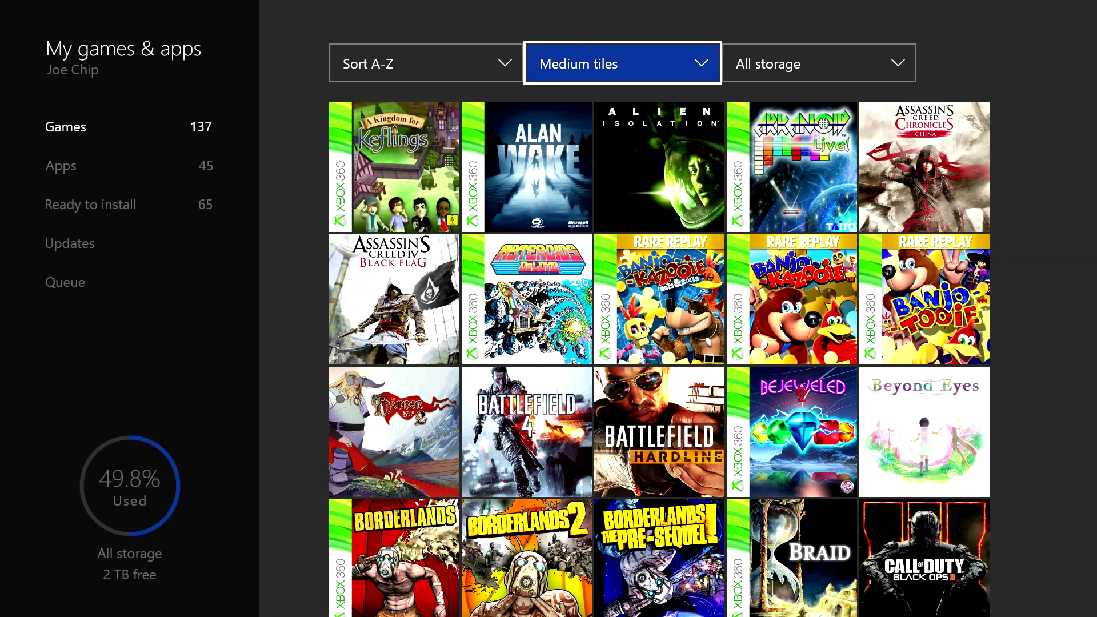
pyautogui.press('Return')
pyautogui.press('Return')
pyautogui.press('Right')
pyautogui.press('Return')
pyautogui.press('Down')
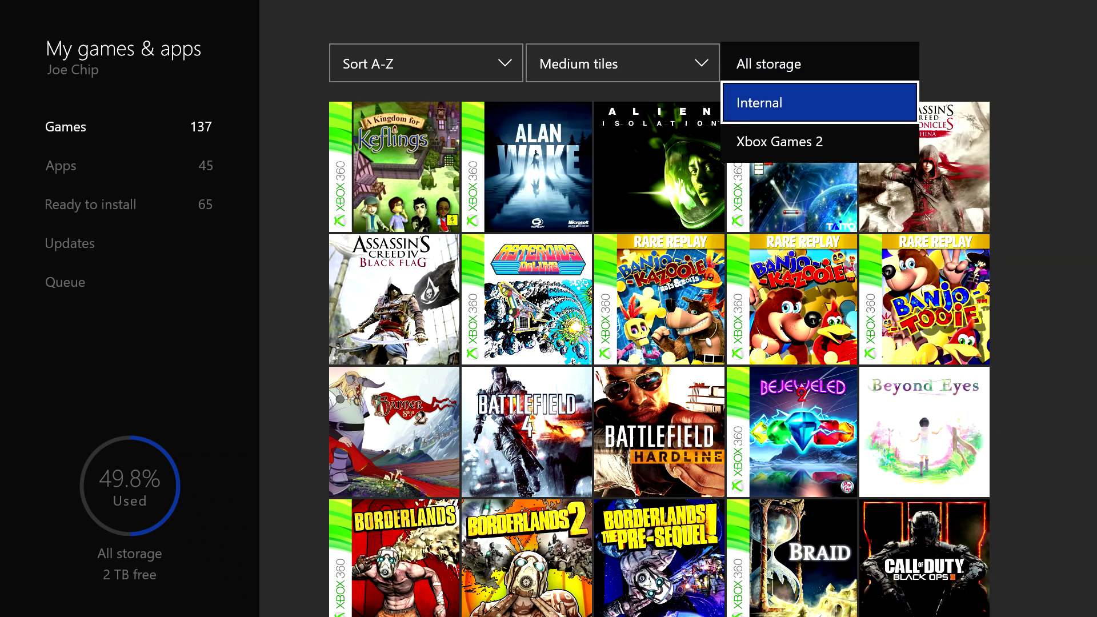
pyautogui.press('Up')
pyautogui.press('Return')
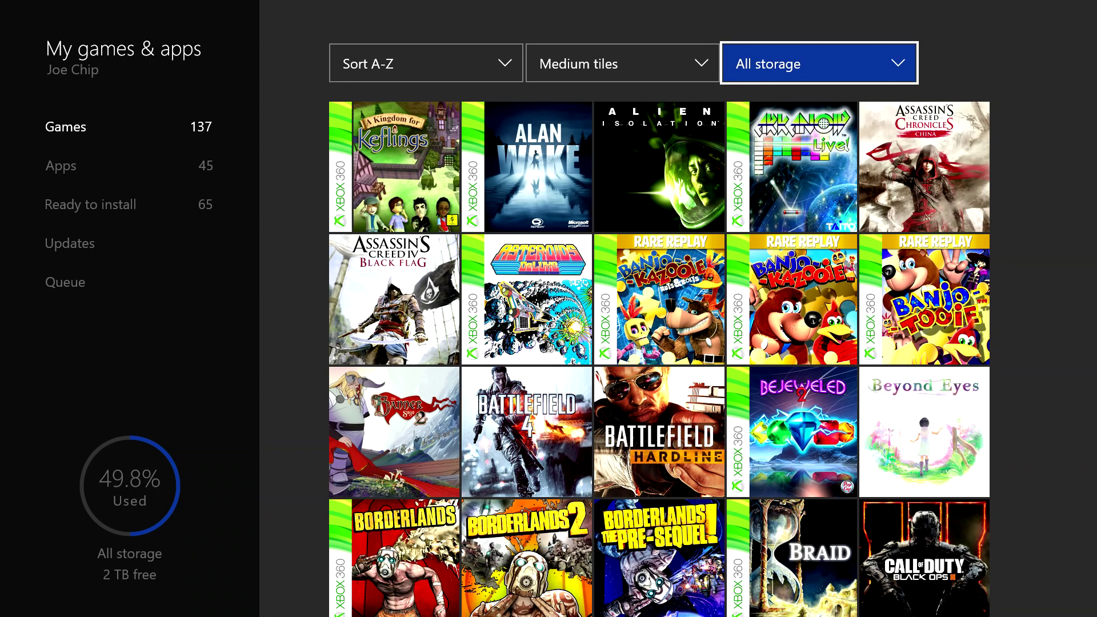
# - Show the Ready to install list
pyautogui.press('Left')
pyautogui.press('Left')
pyautogui.press('Left')
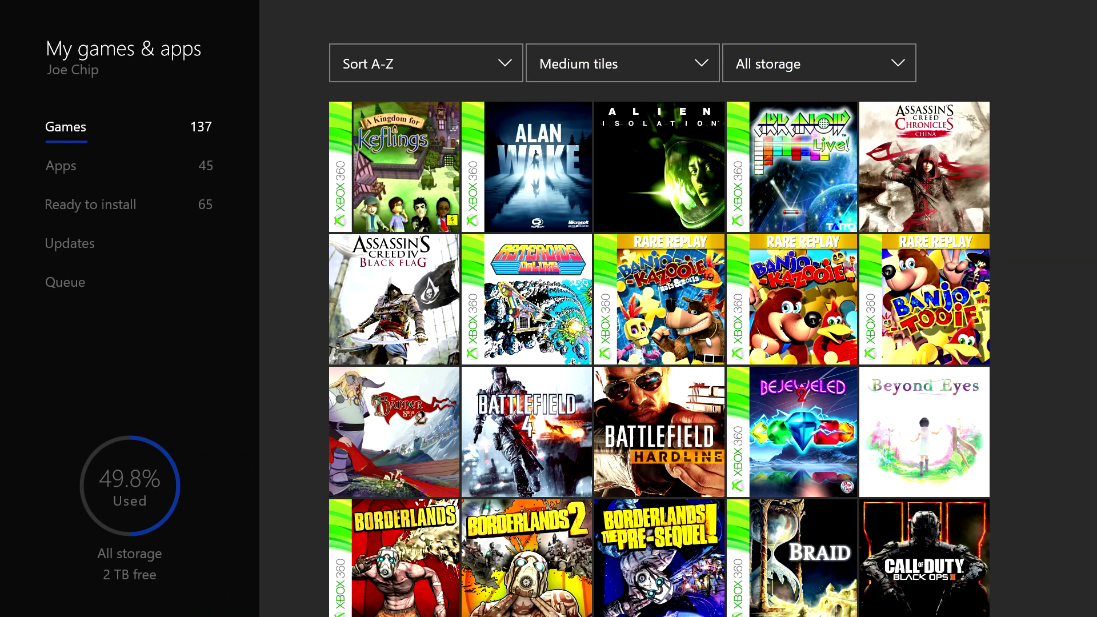
pyautogui.press('Down')
pyautogui.press('Down')
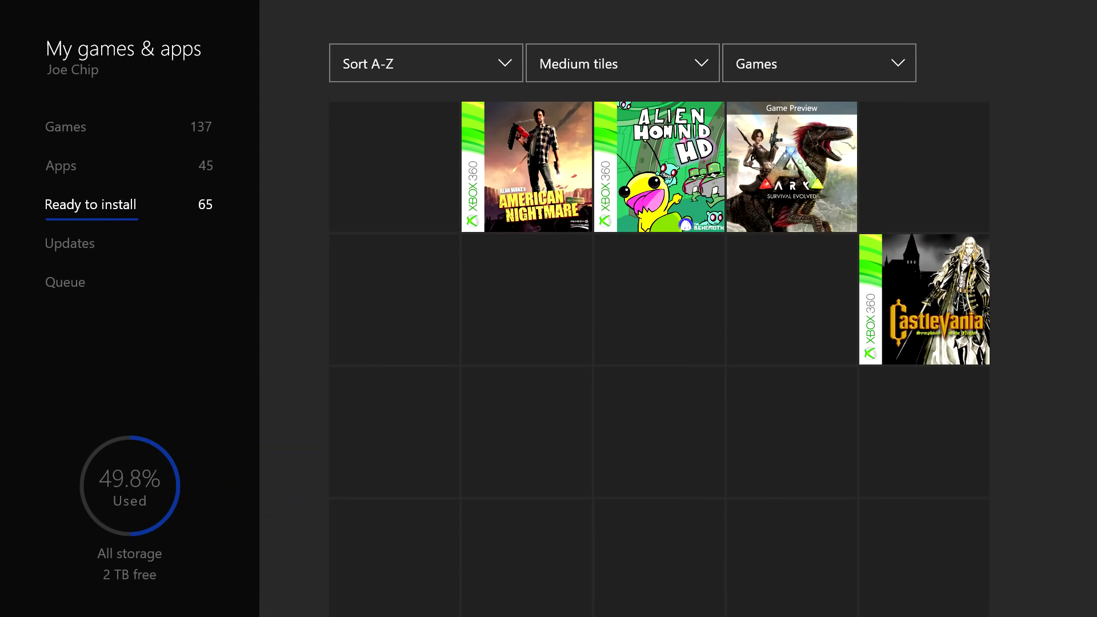
# - Group the ready-to-install games by letter
pyautogui.press('Right')
pyautogui.press('Up')
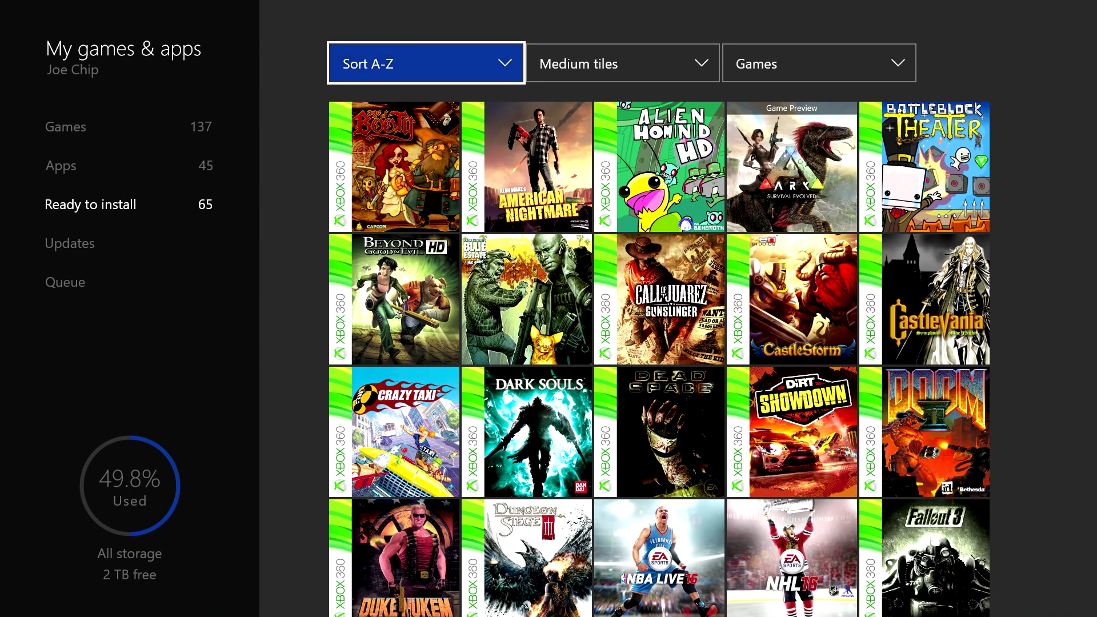
pyautogui.press('Return')
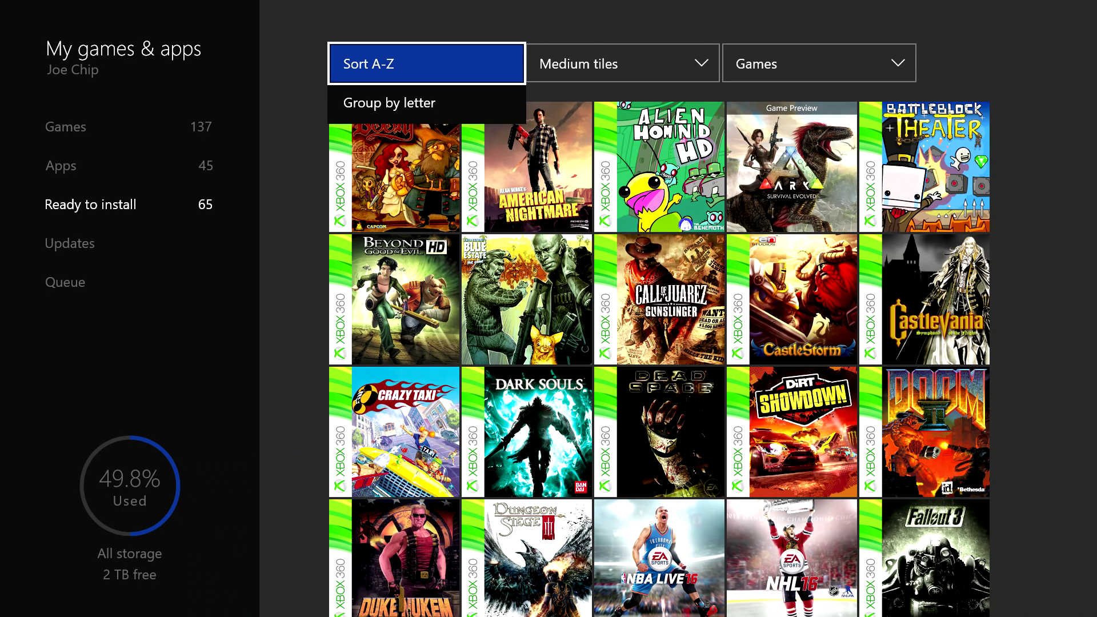
pyautogui.press('Down')
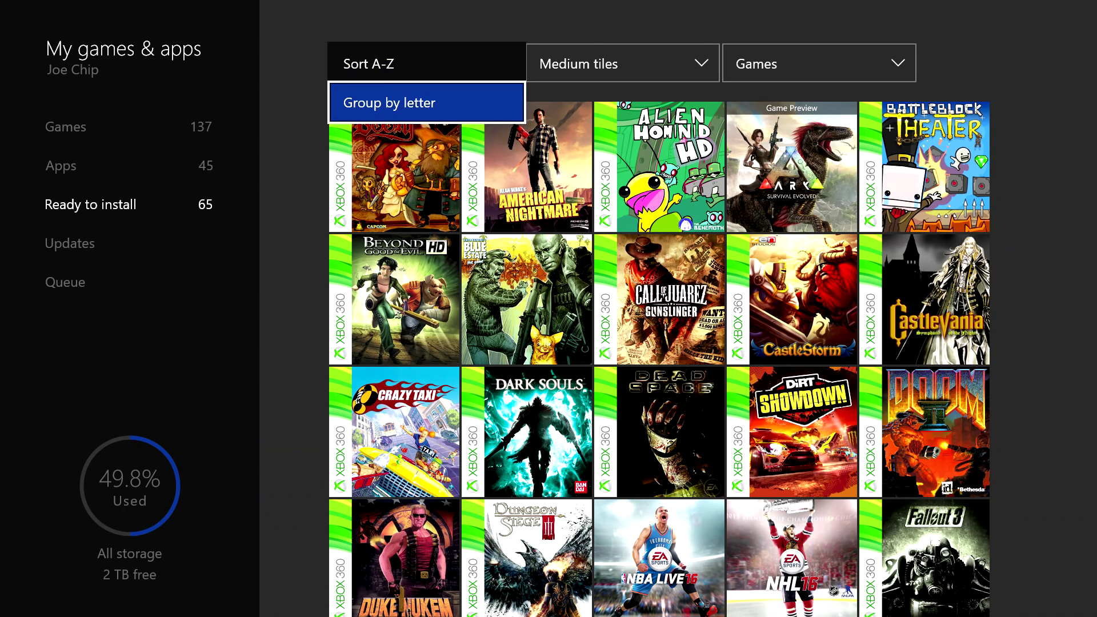
pyautogui.press('Return')
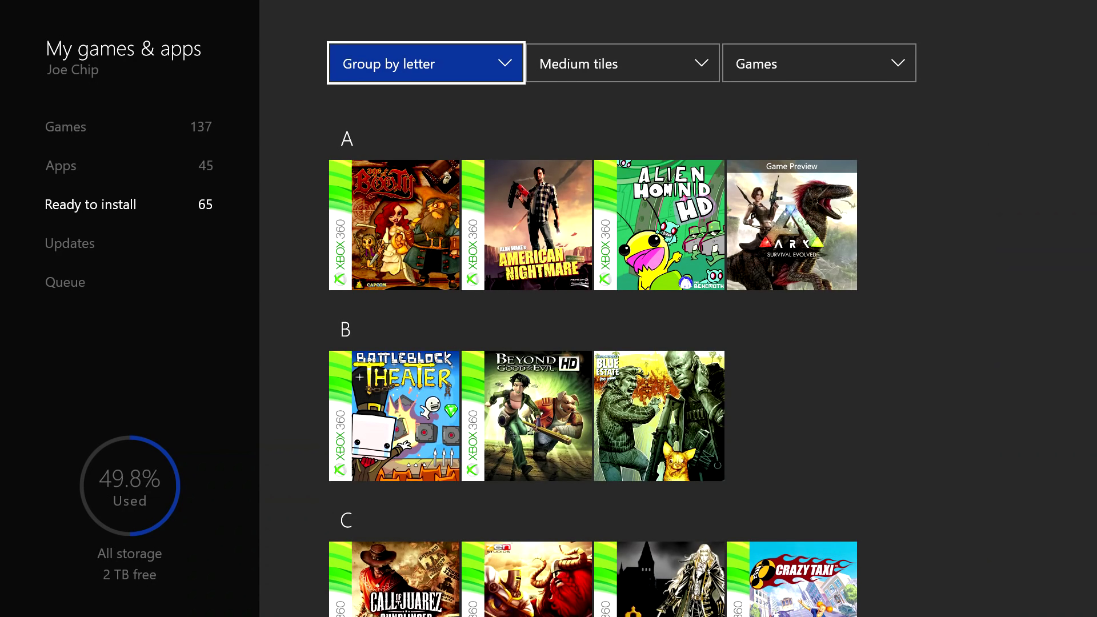
# - Try Large tiles for the ready-to-install games and switch back to Medium tiles
pyautogui.press('Right')
pyautogui.press('Return')
pyautogui.press('Up')
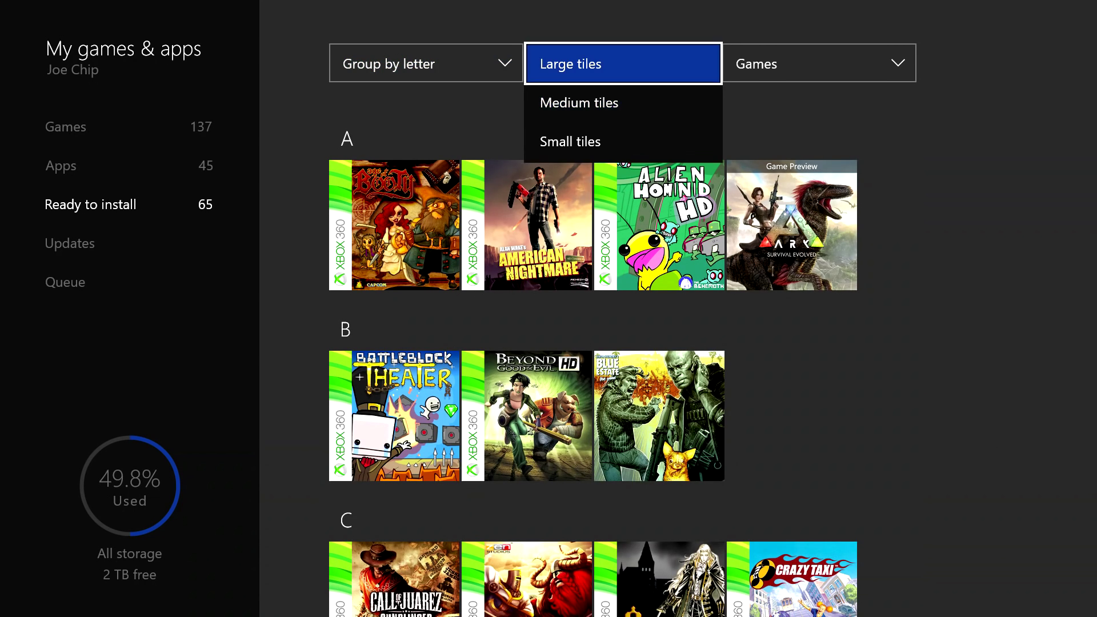
pyautogui.press('Return')
pyautogui.press('Return')
pyautogui.press('Down')
pyautogui.press('Return')
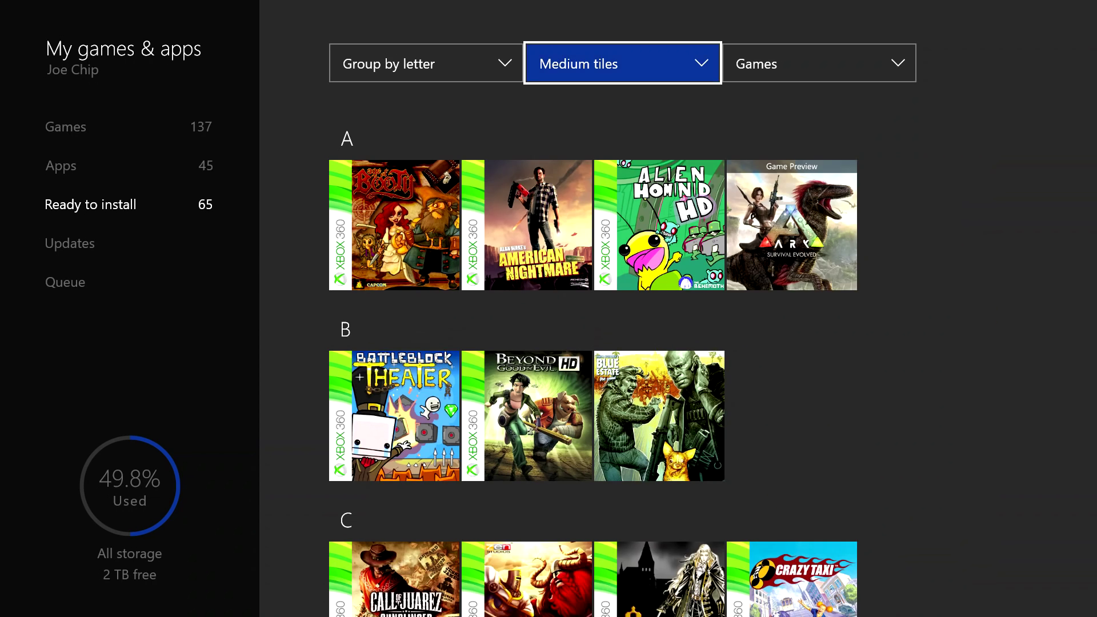
# - Try Small tiles for the ready-to-install games and restore Medium tiles
pyautogui.press('Return')
pyautogui.press('Down')
pyautogui.press('Return')
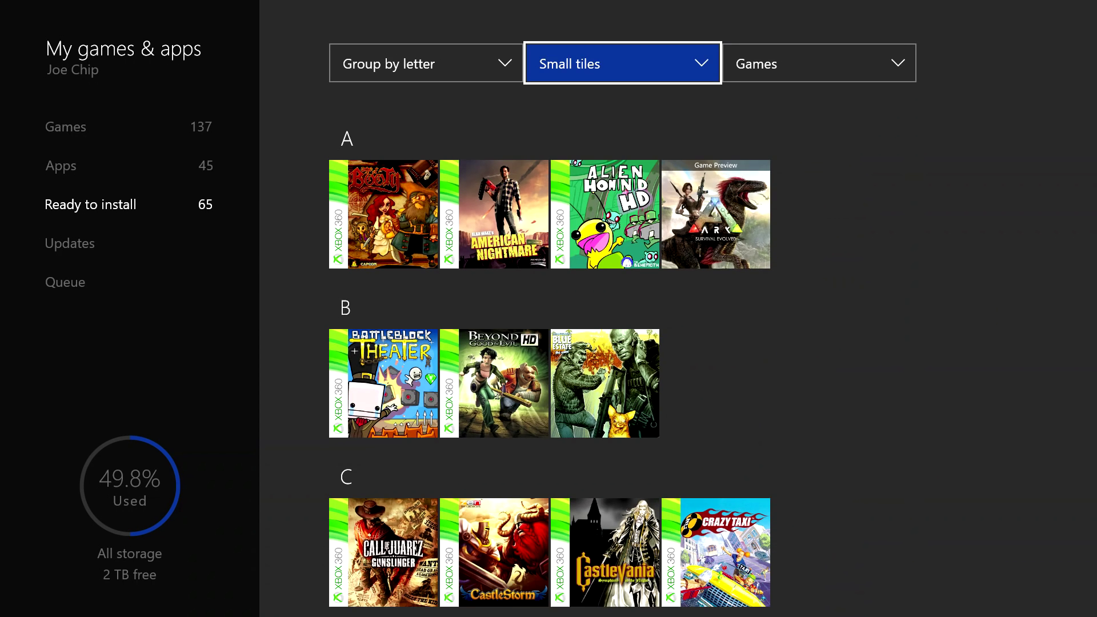
pyautogui.press('Return')
pyautogui.press('Up')
pyautogui.press('Return')
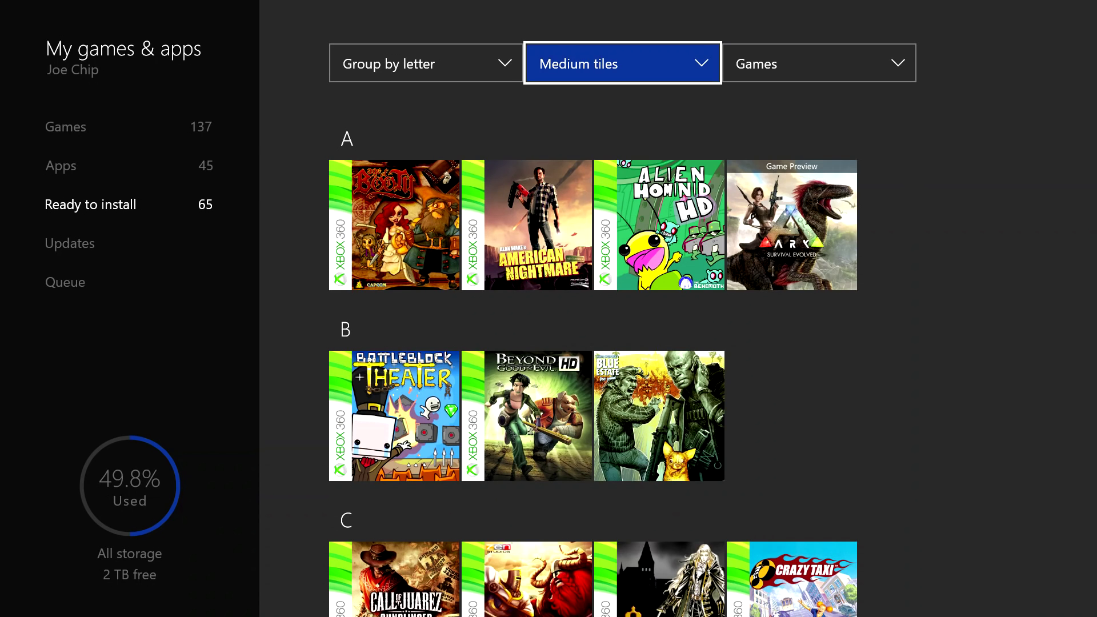
# - Review the content type filter options of the Ready to install list, keeping Games
pyautogui.press('Right')
pyautogui.press('Return')
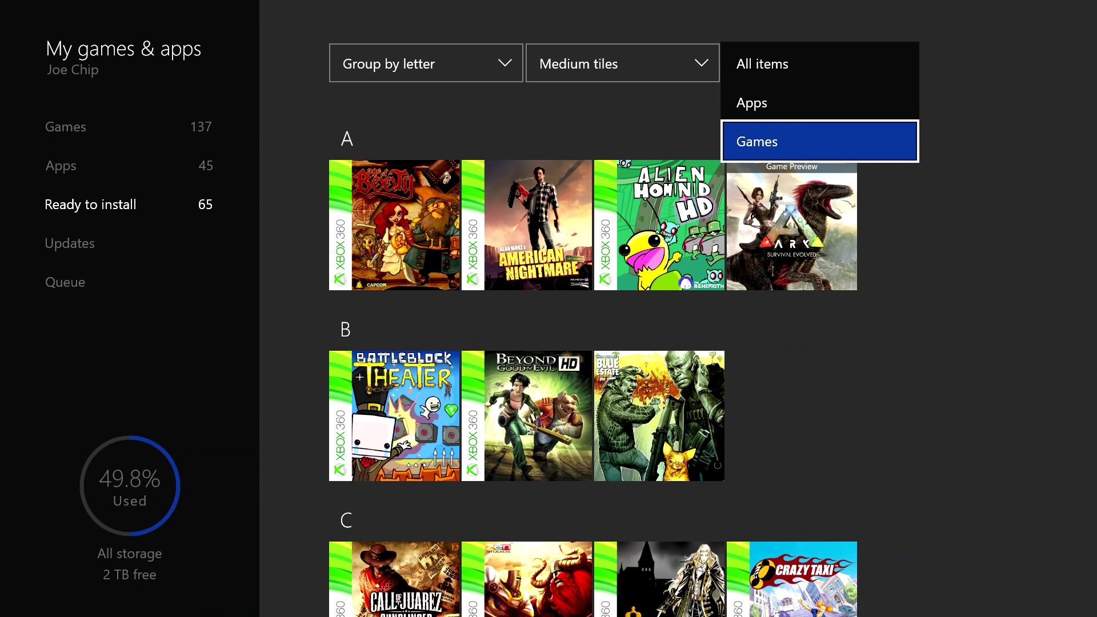
pyautogui.press('Up')
pyautogui.press('Up')
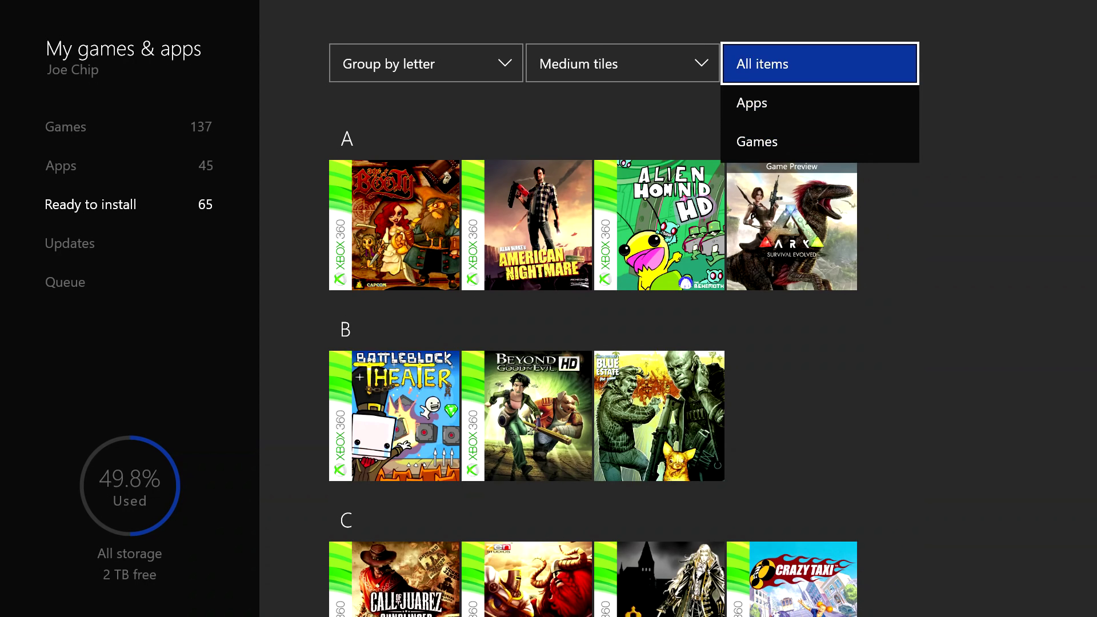
pyautogui.press('Down')
pyautogui.press('Down')
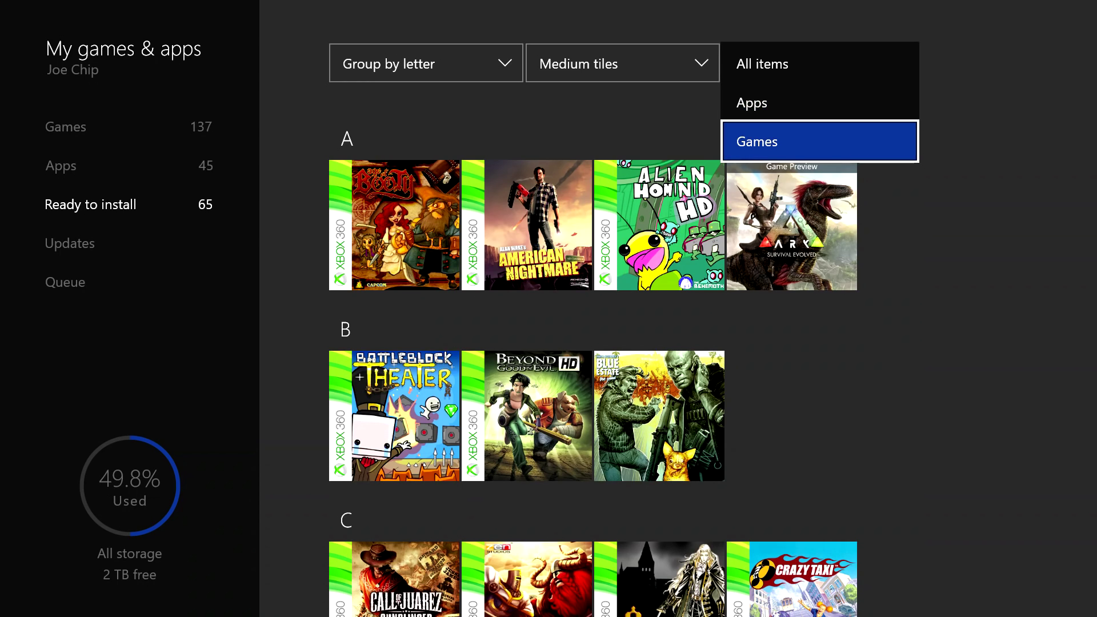
pyautogui.press('Return')
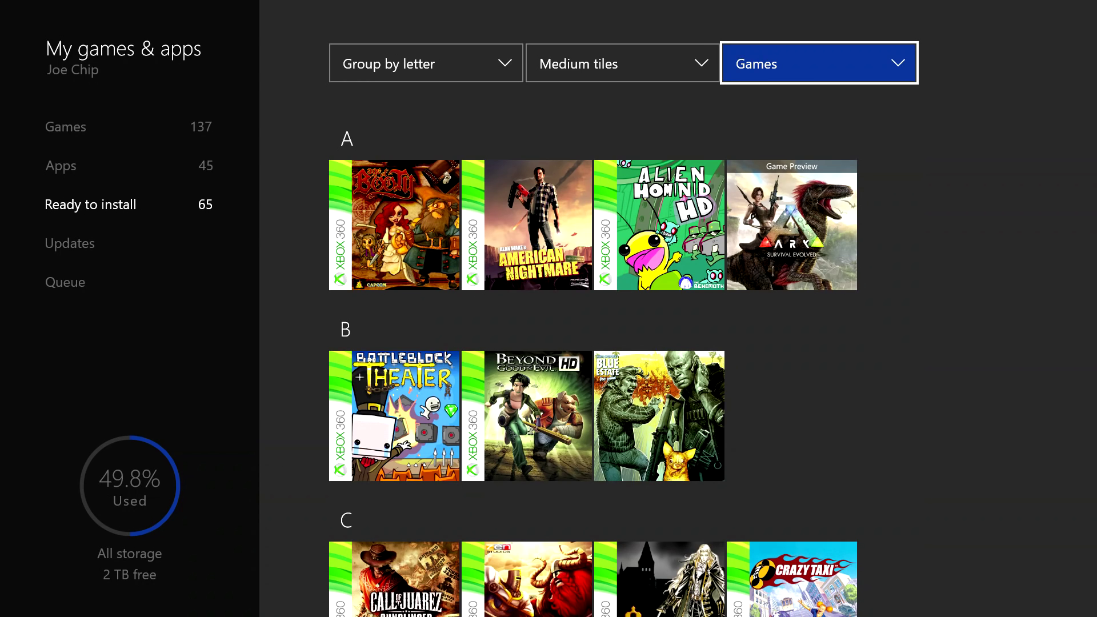
# - Browse the lettered groups of ready-to-install games from A down to X
pyautogui.press('Left')
pyautogui.press('Left')
pyautogui.press('Down')
pyautogui.press('Down')
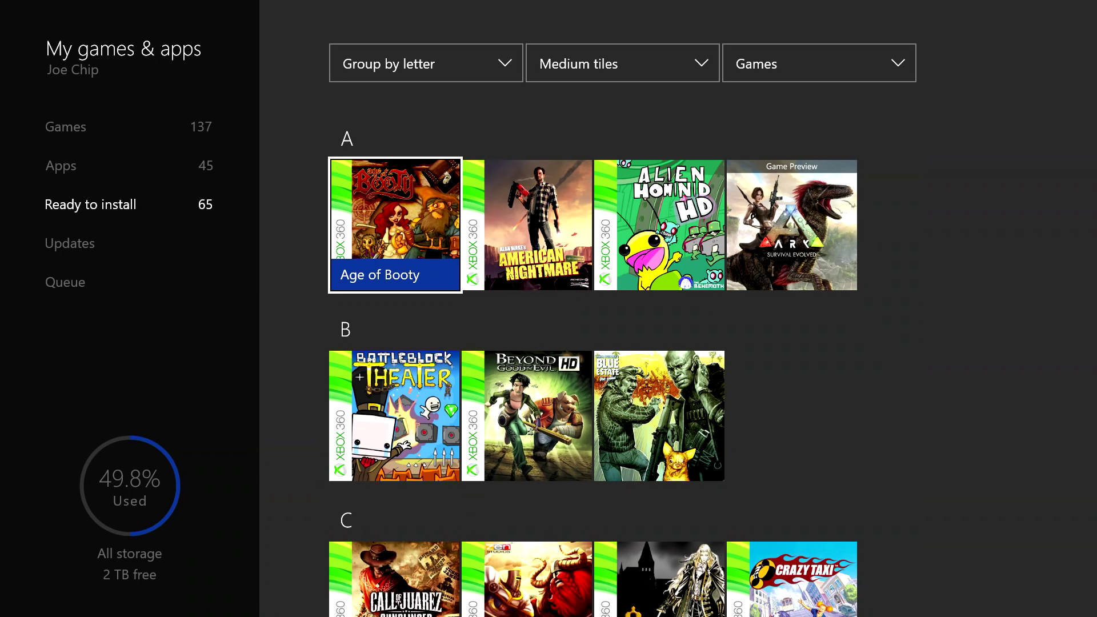
pyautogui.press('Down')
pyautogui.press('Down')
pyautogui.press('Down')
pyautogui.press('Down')
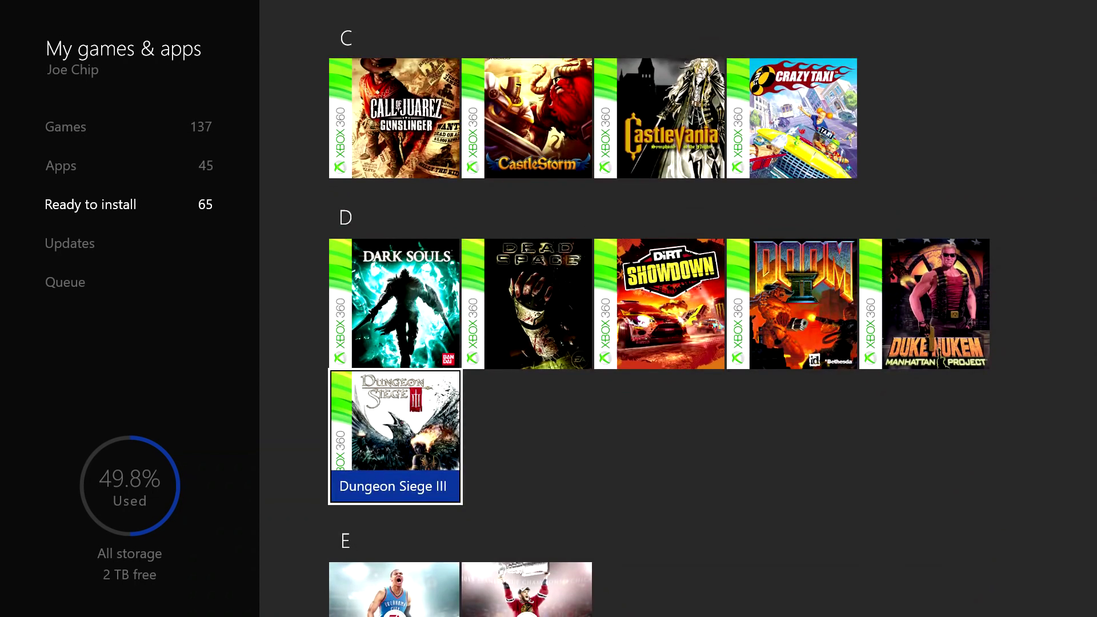
pyautogui.press('Down')
pyautogui.press('Down')
pyautogui.press('Down')
pyautogui.press('Down')
pyautogui.press('Down')
pyautogui.press('Down')
pyautogui.press('Down')
pyautogui.press('Down')
pyautogui.press('Down')
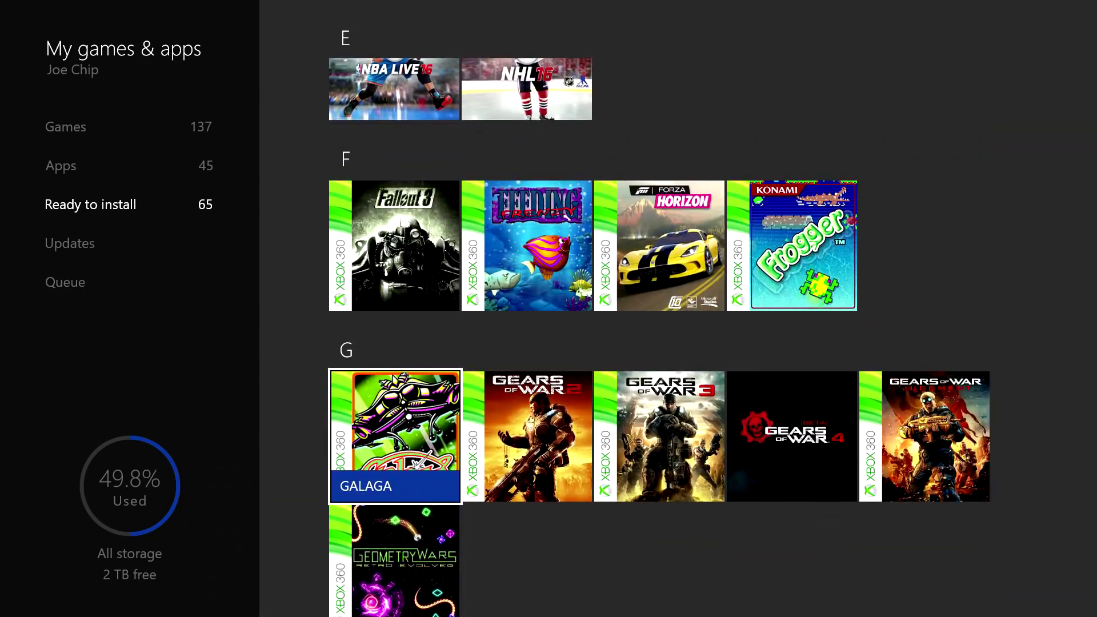
pyautogui.press('Down')
pyautogui.press('Down')
pyautogui.press('Down')
pyautogui.press('Down')
pyautogui.press('Down')
pyautogui.press('Down')
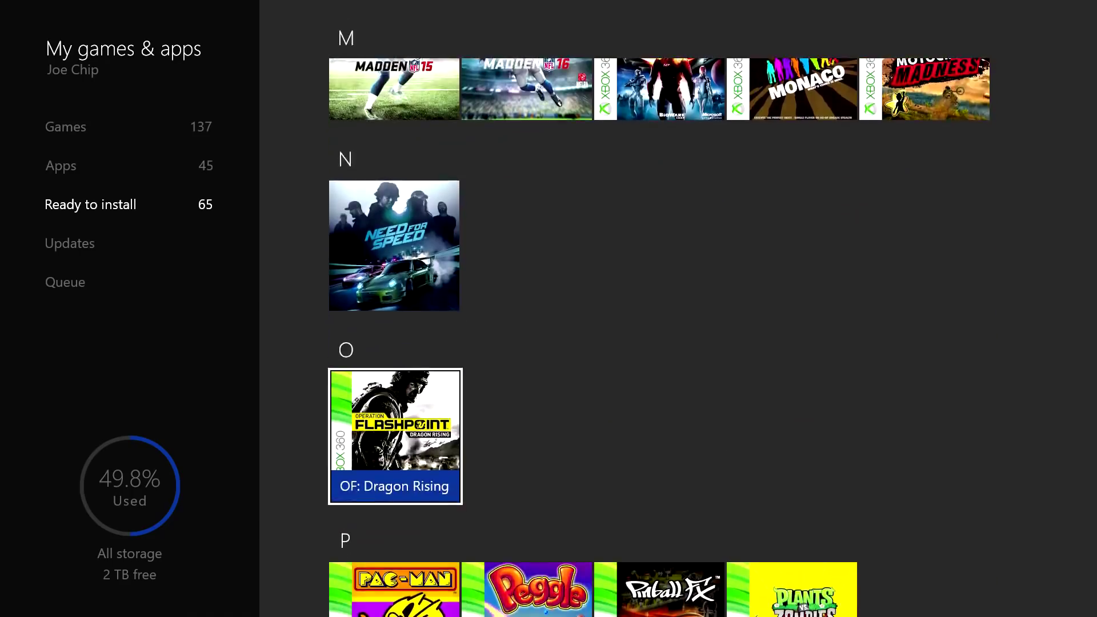
pyautogui.press('Down')
pyautogui.press('Down')
pyautogui.press('Down')
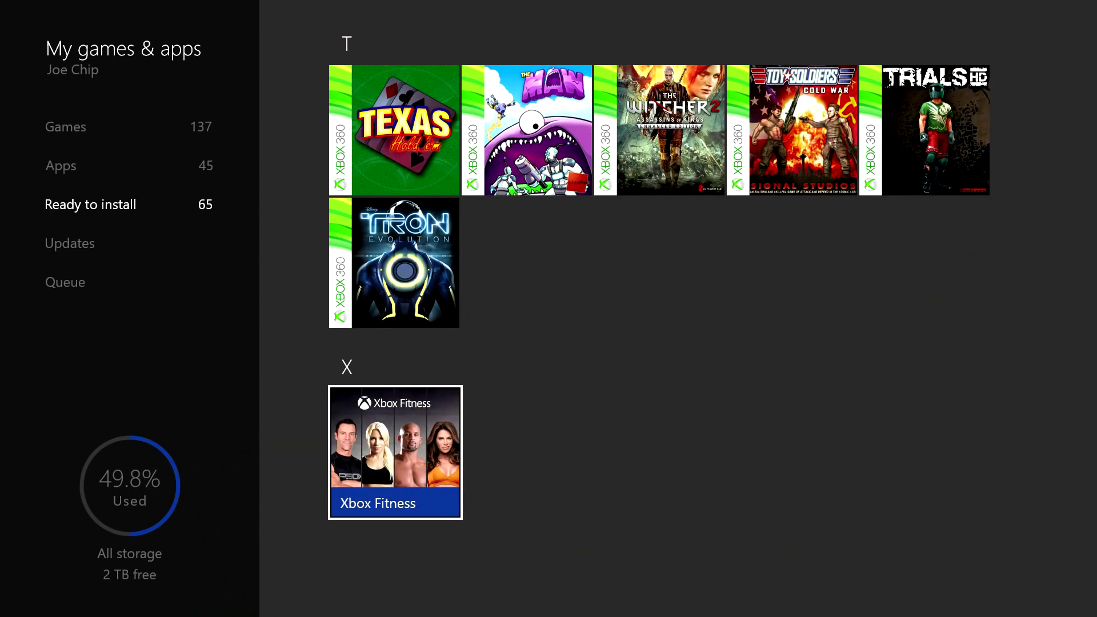
# - Hide Texas Hold'em from the Ready to install list and confirm hiding it
pyautogui.press('Up')
pyautogui.press('Up')
pyautogui.press('Up')
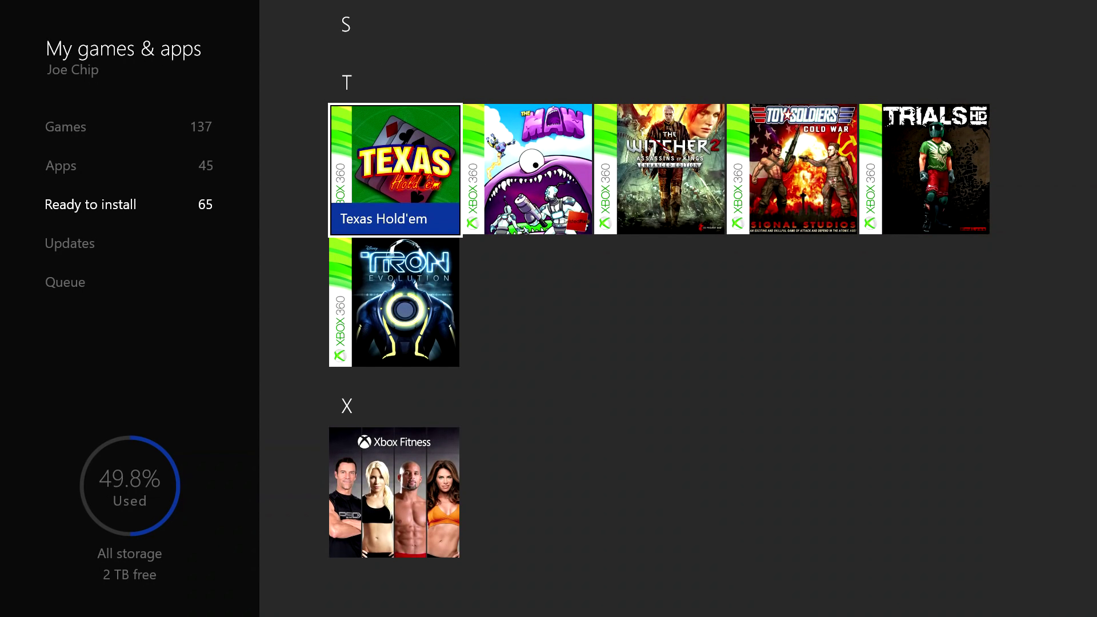
pyautogui.press('Menu')
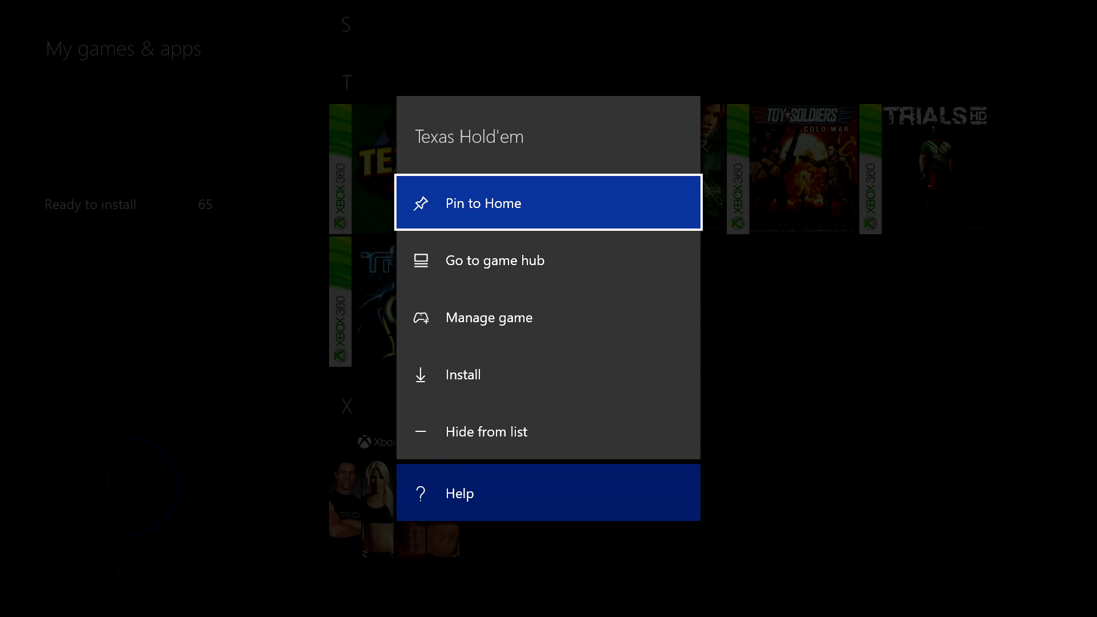
pyautogui.press('Down')
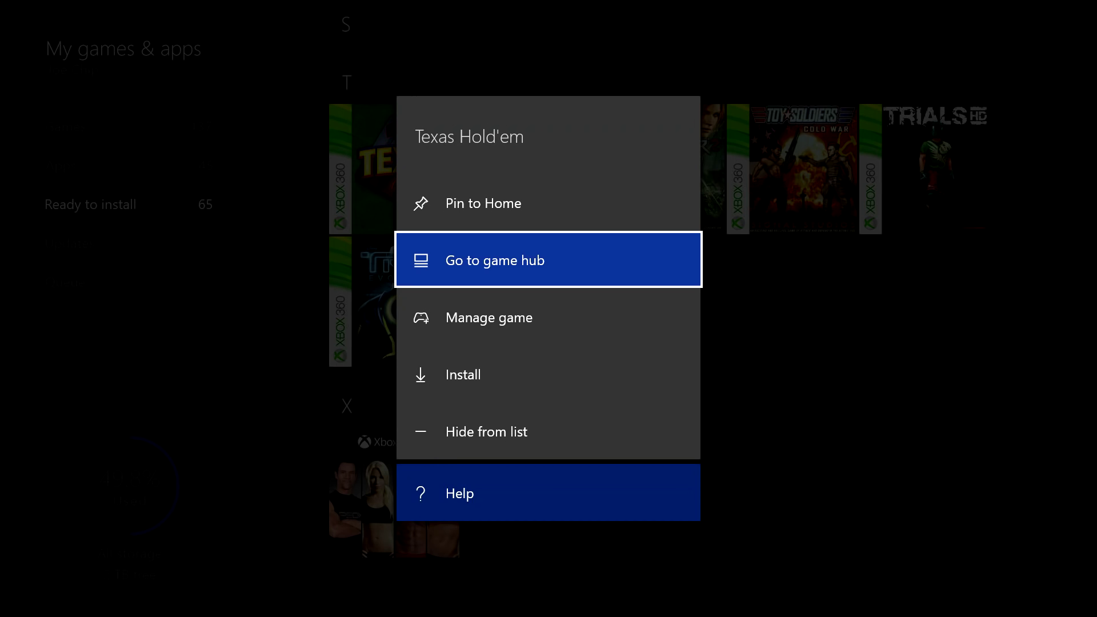
pyautogui.press('Down')
pyautogui.press('Down')
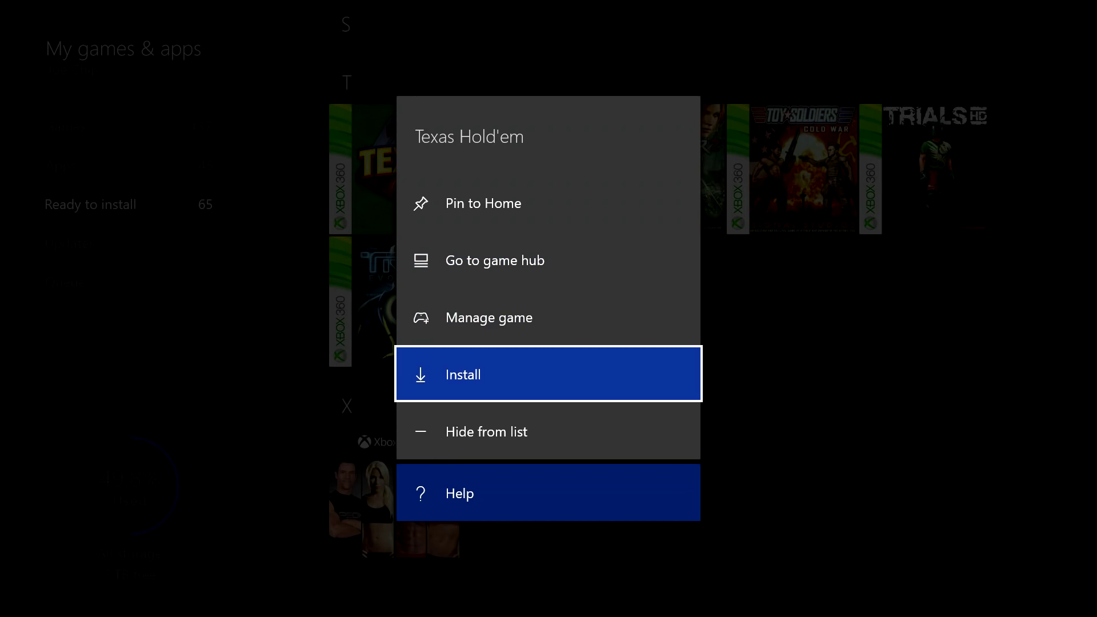
pyautogui.press('Down')
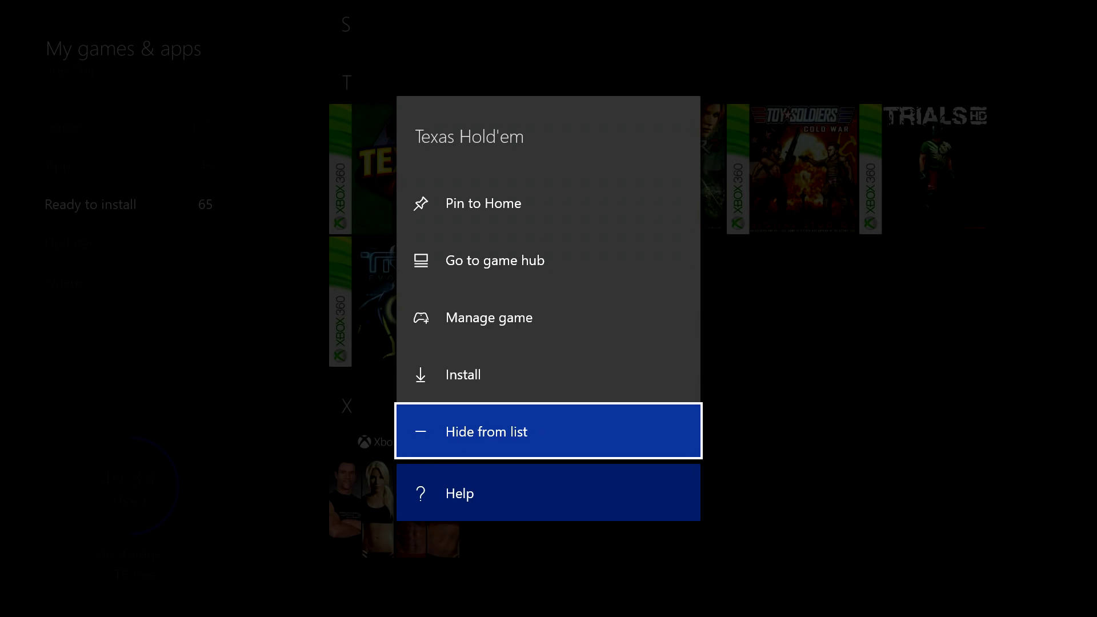
pyautogui.press('Return')
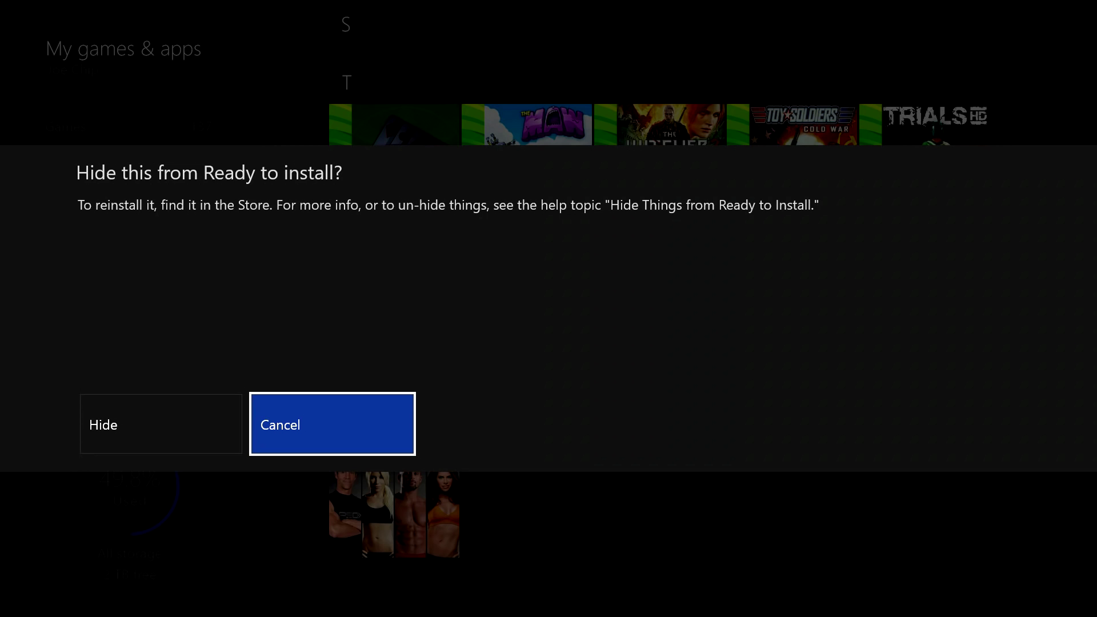
pyautogui.press('Left')
pyautogui.press('Return')
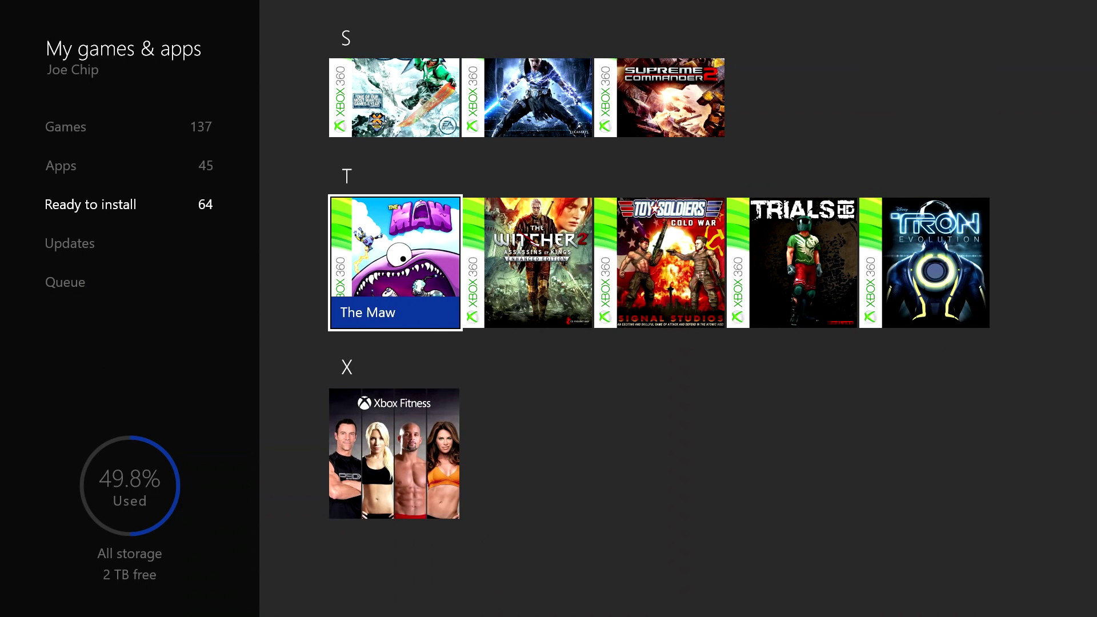
# - Leave the ready-to-install games, visit the Apps and Games sections, and return to Ready to install
pyautogui.press('Right')
pyautogui.press('Left')
pyautogui.press('Left')
pyautogui.press('Up')
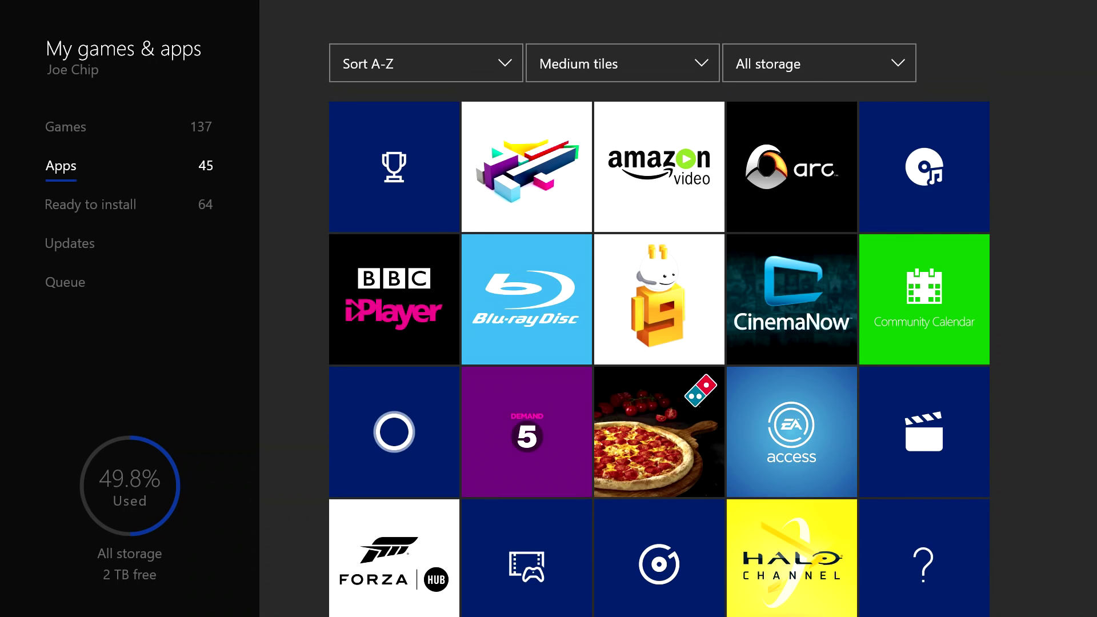
pyautogui.press('Up')
pyautogui.press('Down')
pyautogui.press('Down')
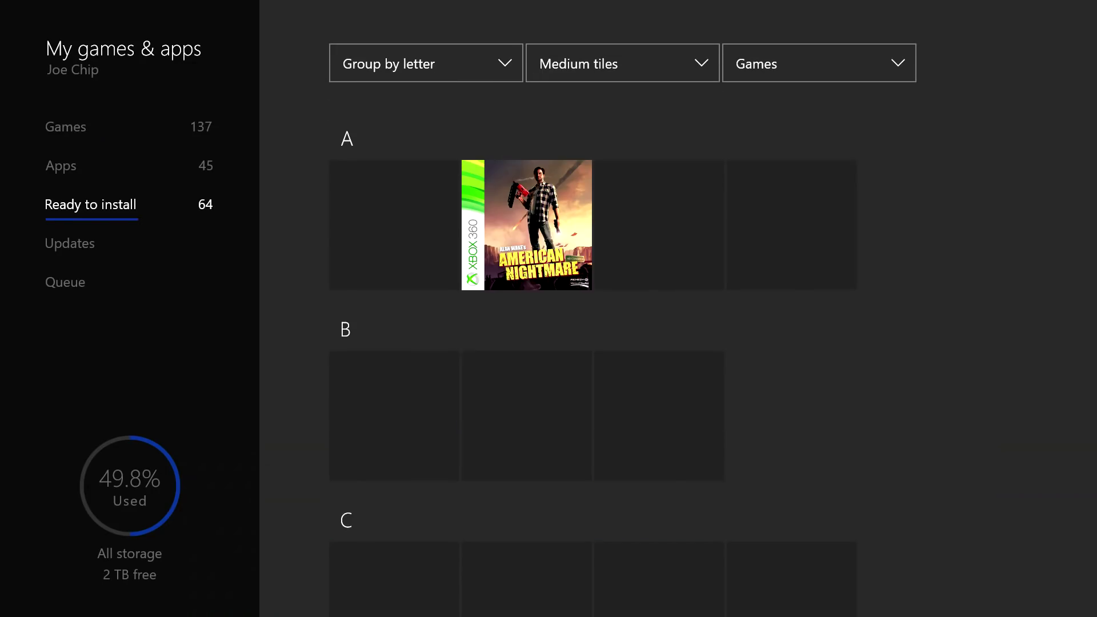
# - Browse the lettered groups of ready-to-install games from A down to the end of the list
pyautogui.press('Right')
pyautogui.press('Down')
pyautogui.press('Down')
pyautogui.press('Down')
pyautogui.press('Down')
pyautogui.press('Down')
pyautogui.press('Down')
pyautogui.press('Down')
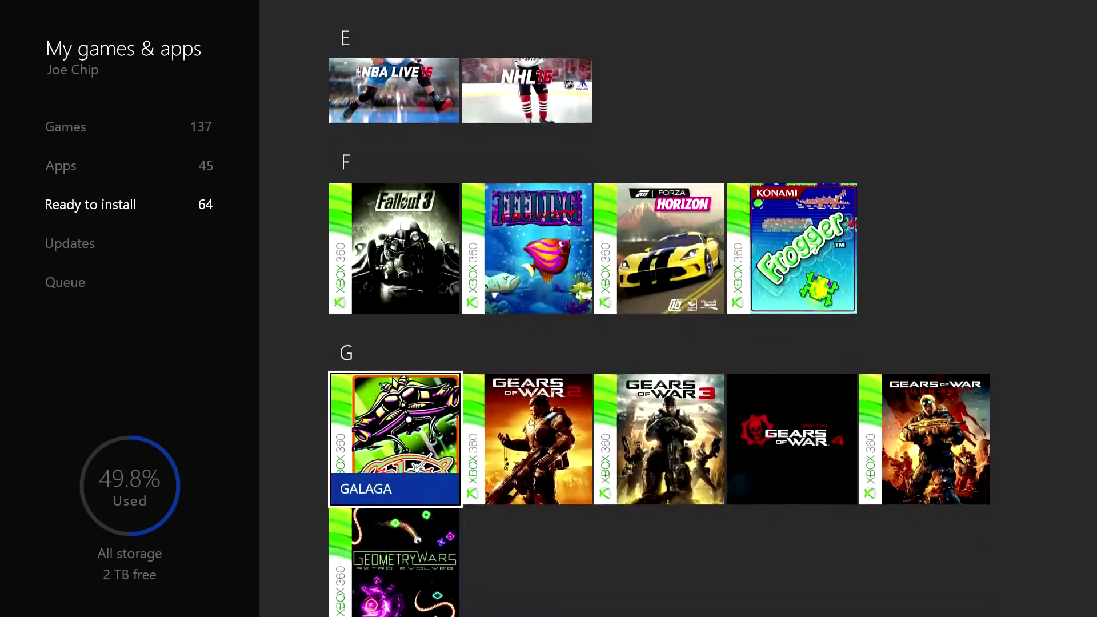
pyautogui.press('Down')
pyautogui.press('Down')
pyautogui.press('Down')
pyautogui.press('Down')
pyautogui.press('Down')
pyautogui.press('Down')
pyautogui.press('Down')
pyautogui.press('Down')
pyautogui.press('Down')
pyautogui.press('Down')
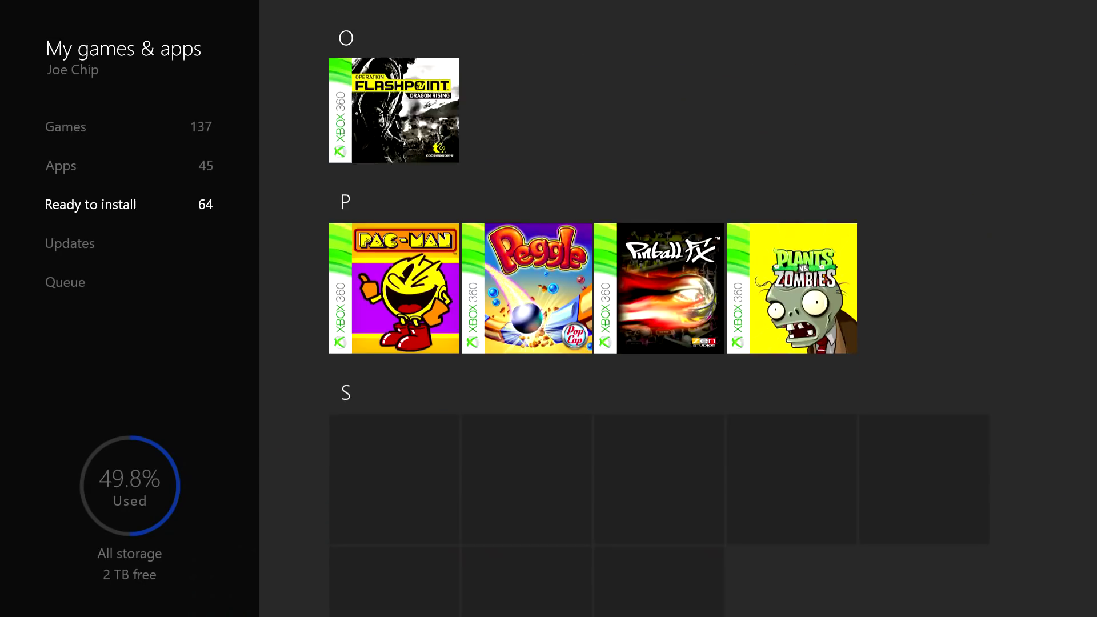
pyautogui.press('Down')
pyautogui.press('Down')
pyautogui.press('Down')
pyautogui.press('Down')
# - Look through the games in the T group to check whether Texas Hold'em is still listed
pyautogui.press('Up')
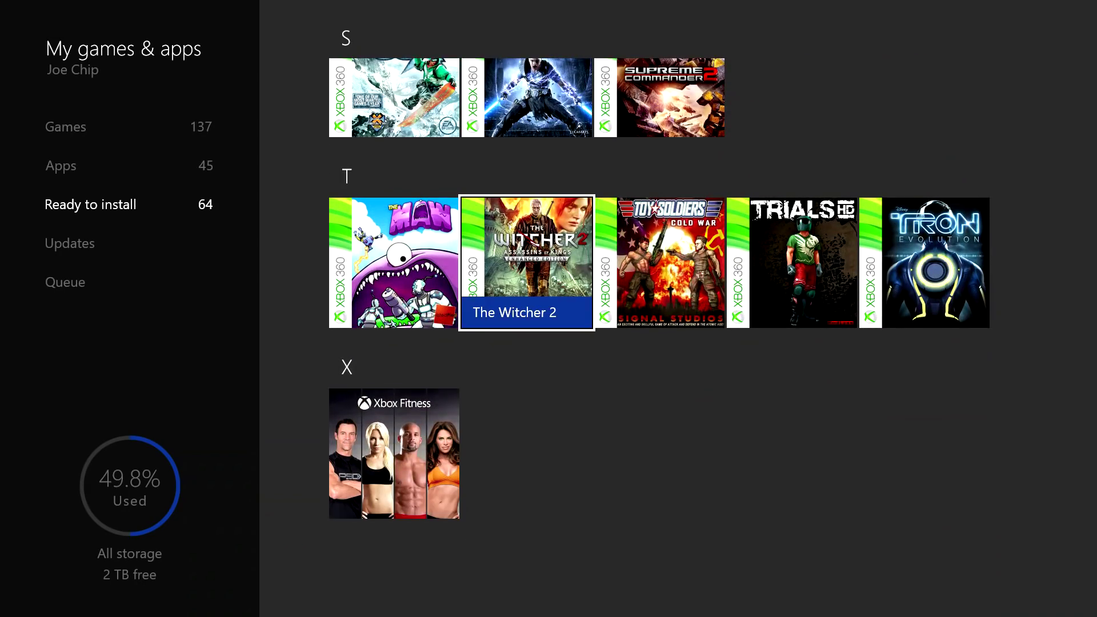
pyautogui.press('Right')
pyautogui.press('Right')
pyautogui.press('Right')
pyautogui.press('Left')
pyautogui.press('Left')
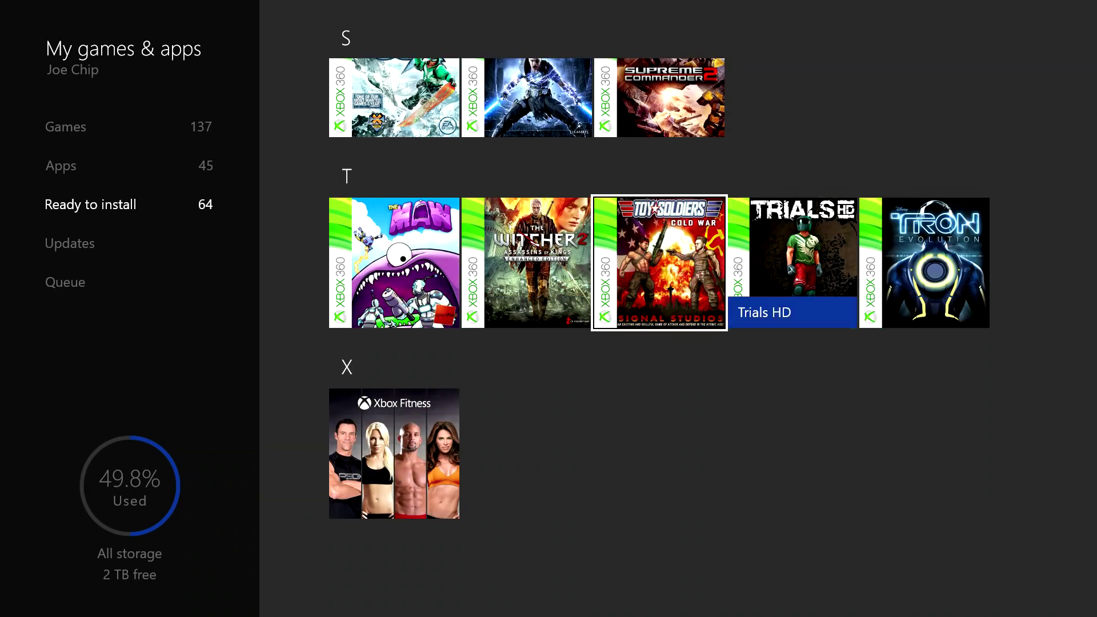
pyautogui.press('Left')
pyautogui.press('Left')
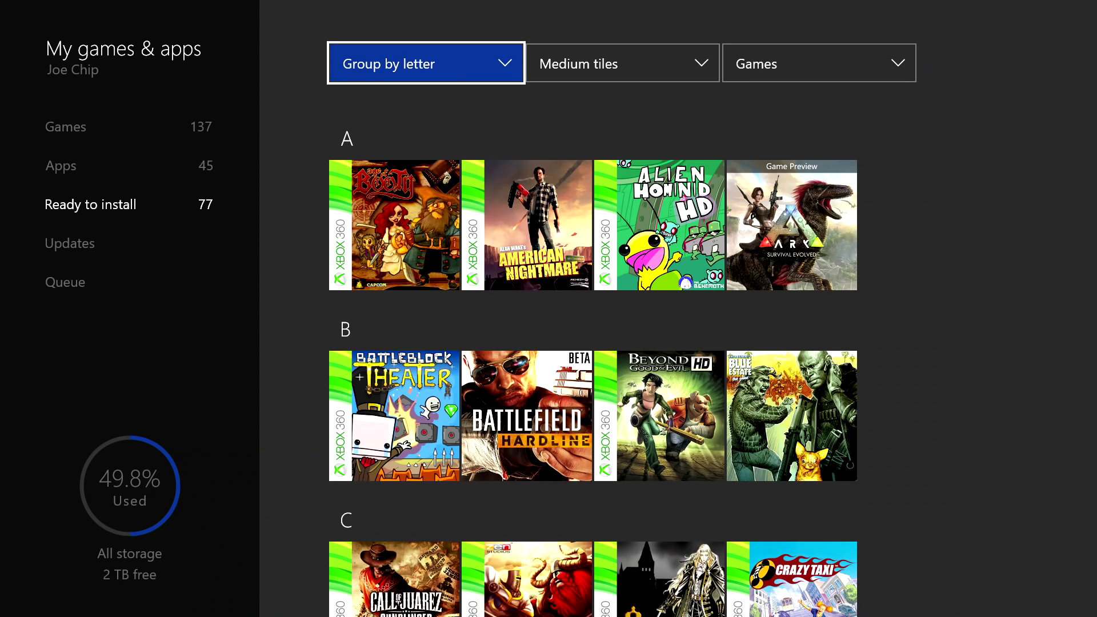
# - Browse the Ready to install list with hidden games included and locate Texas Hold'em in the T group
pyautogui.click(347, 138)
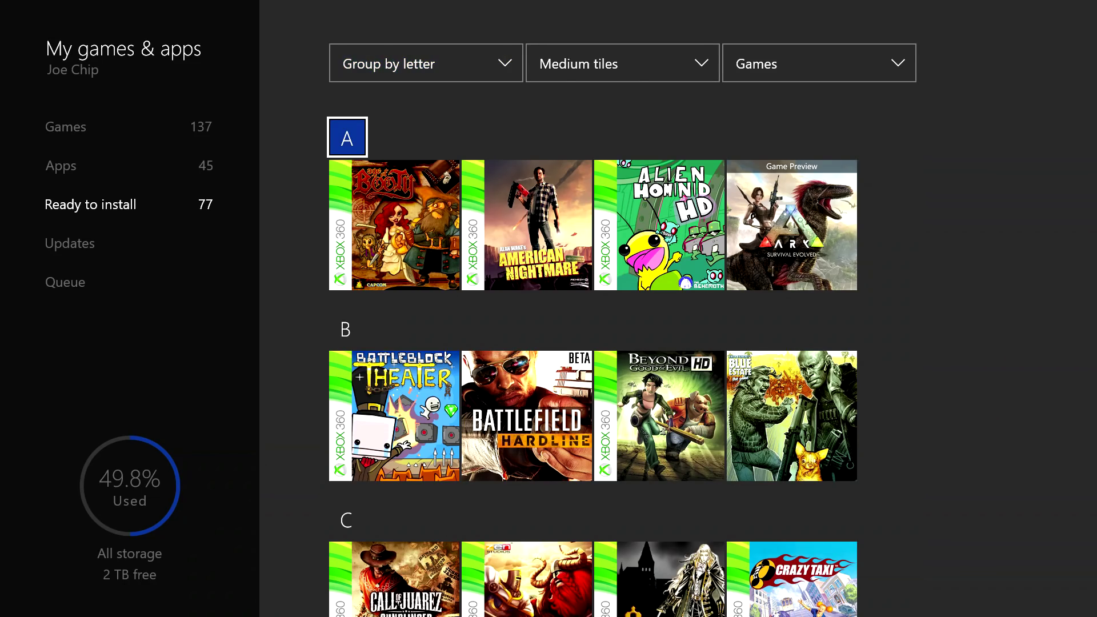
pyautogui.press('Down')
pyautogui.press('Down')
pyautogui.press('Down')
pyautogui.press('Down')
pyautogui.press('Down')
pyautogui.press('Down')
pyautogui.press('Down')
pyautogui.press('Down')
pyautogui.press('Down')
pyautogui.press('Down')
pyautogui.press('Down')
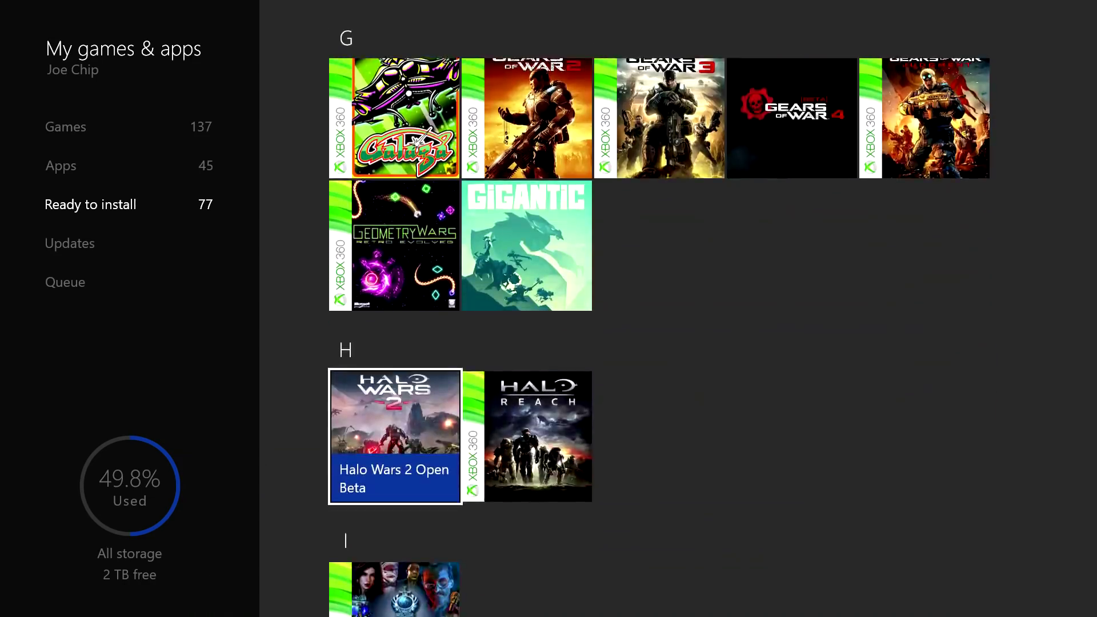
pyautogui.press('Down')
pyautogui.press('Down')
pyautogui.press('Down')
pyautogui.press('Down')
pyautogui.press('Down')
pyautogui.press('Down')
pyautogui.press('Down')
pyautogui.press('Down')
pyautogui.press('Down')
pyautogui.press('Down')
pyautogui.press('Down')
pyautogui.press('Down')
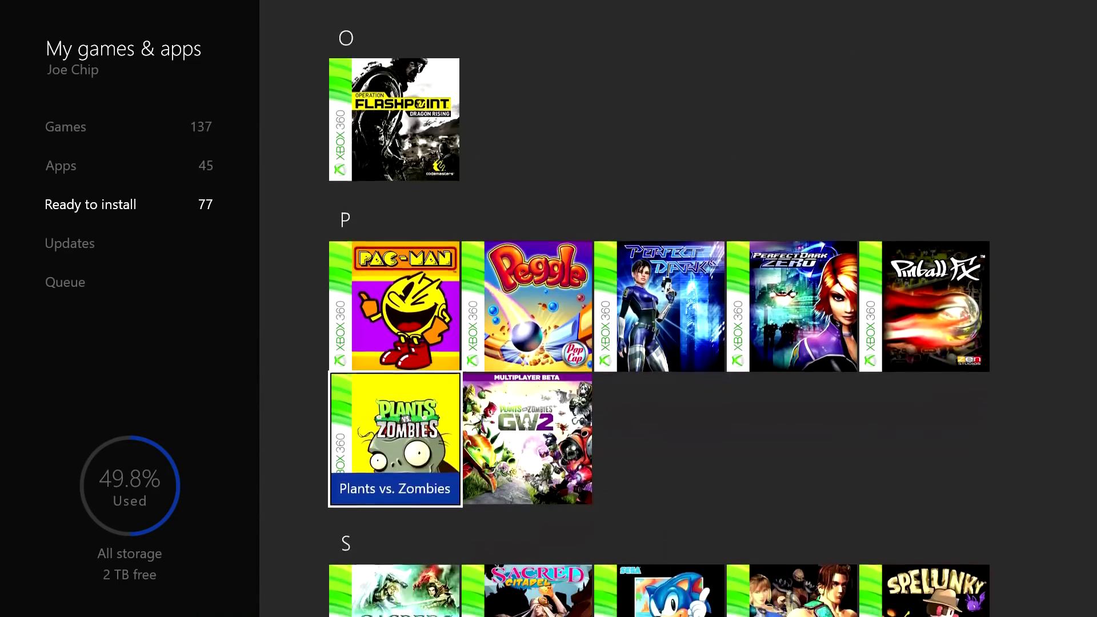
pyautogui.press('Down')
pyautogui.press('Down')
pyautogui.press('Down')
pyautogui.press('Down')
pyautogui.press('Down')
pyautogui.press('Down')
pyautogui.press('Up')
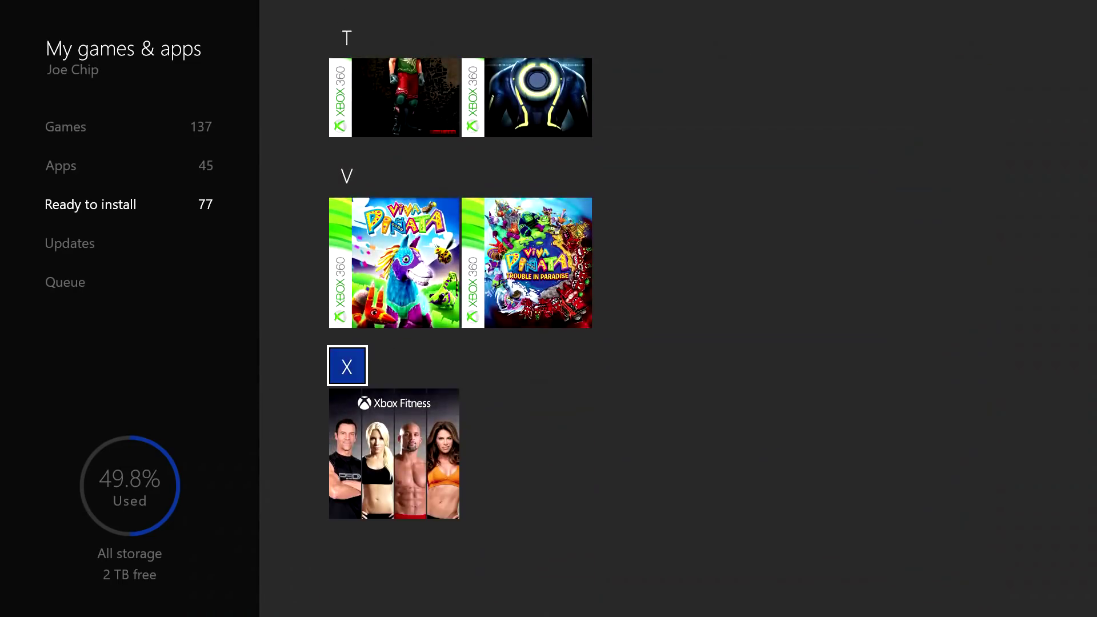
pyautogui.press('Up')
pyautogui.press('Up')
pyautogui.press('Up')
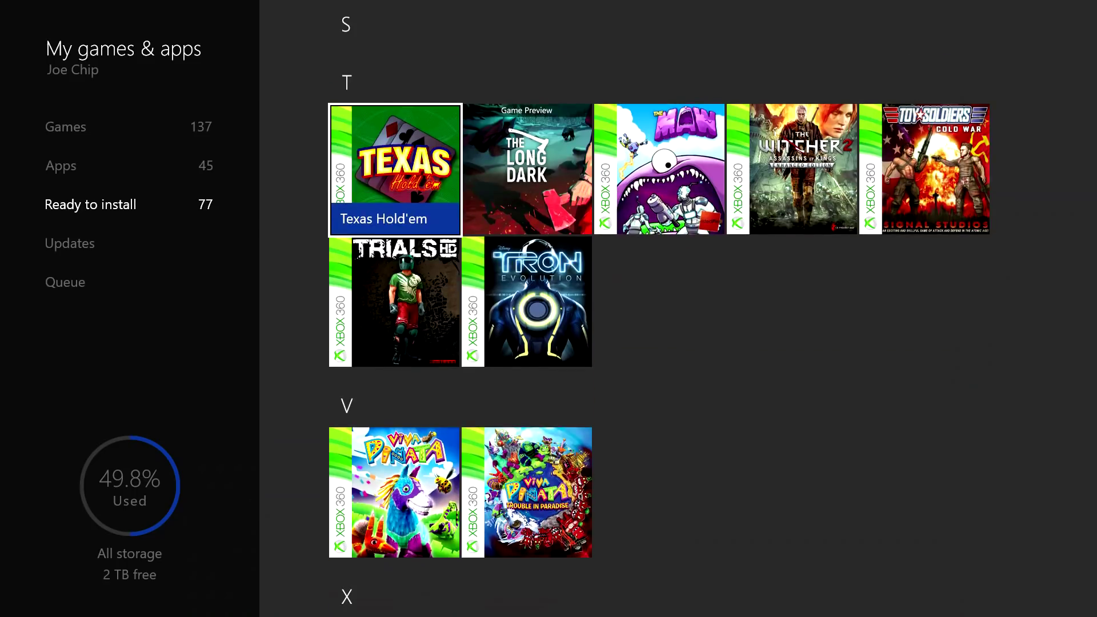
pyautogui.press('Right')
# - Switch to the Games section, return to Home and quit My games & apps
pyautogui.press('Left')
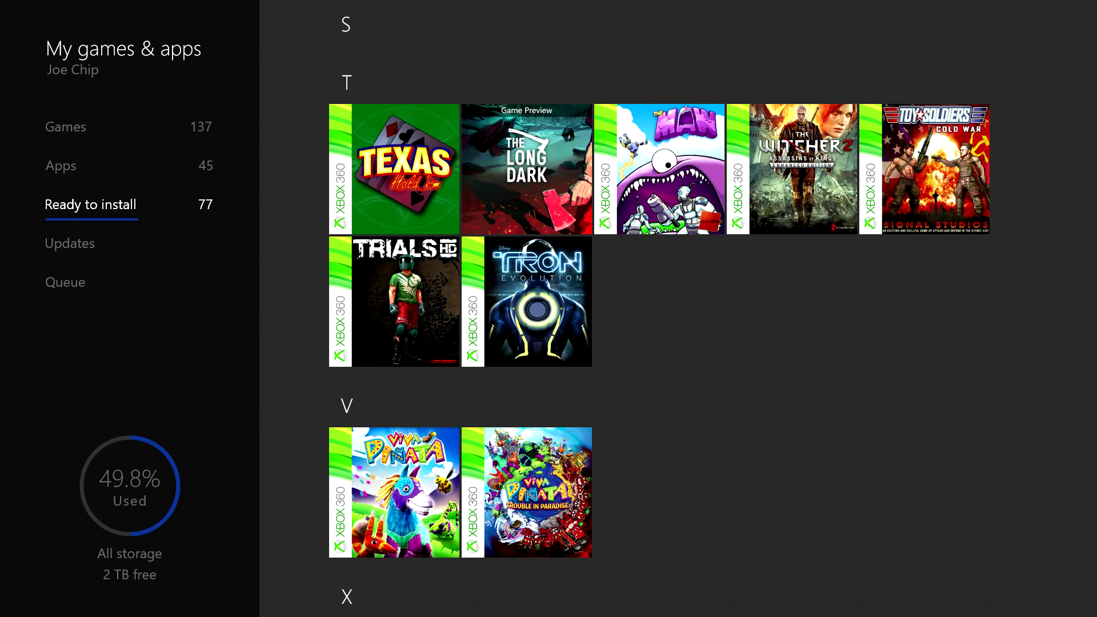
pyautogui.press('Up')
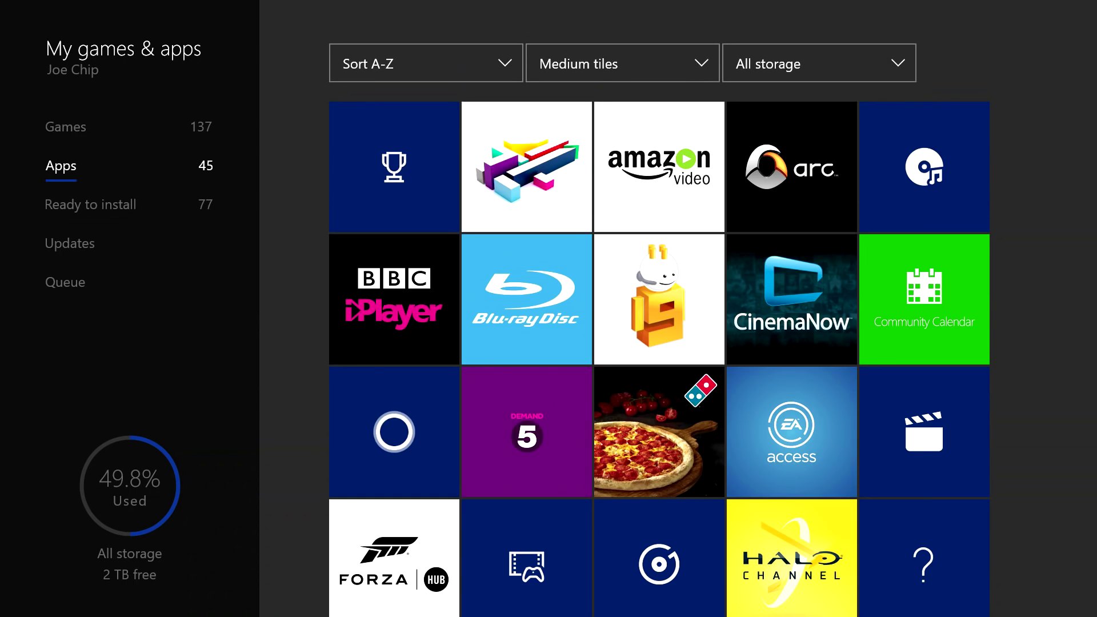
pyautogui.press('Up')
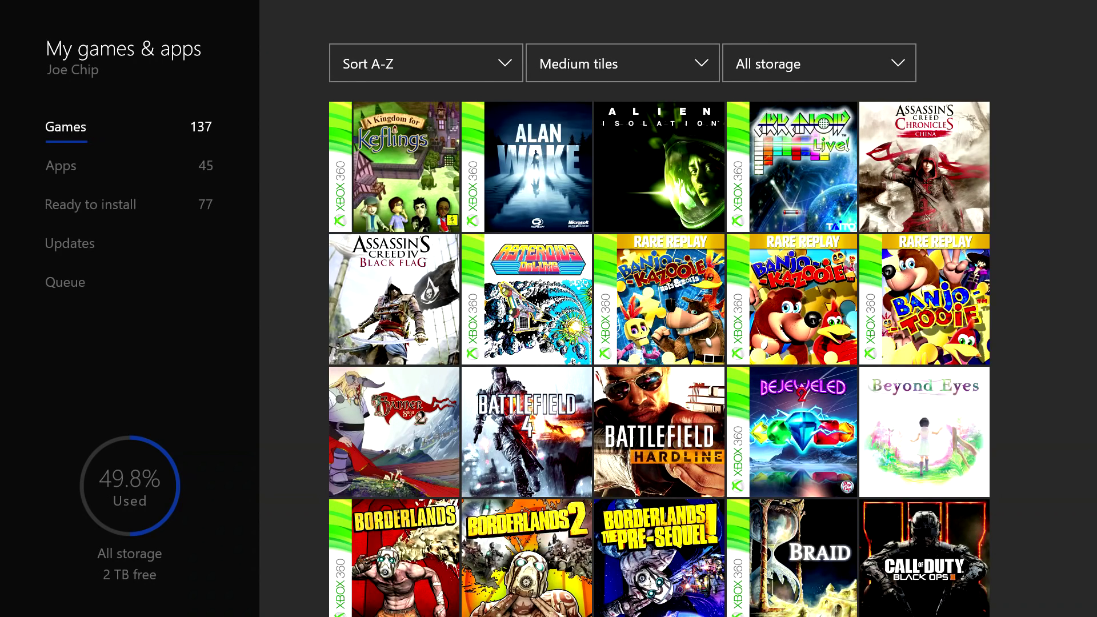
pyautogui.press('super')
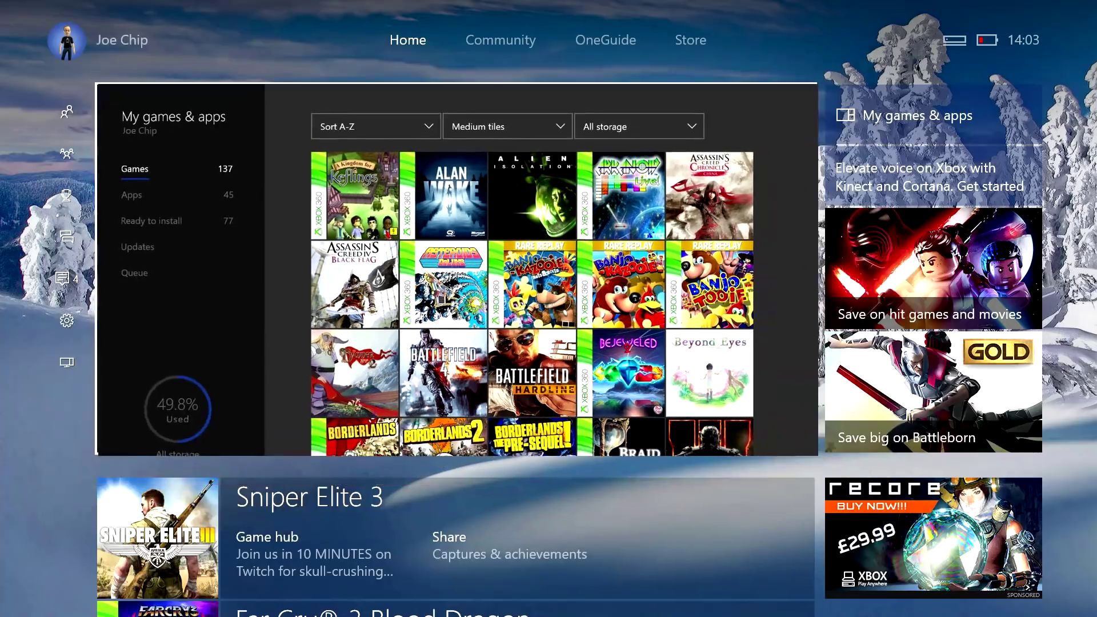
pyautogui.press('Menu')
pyautogui.press('Down')
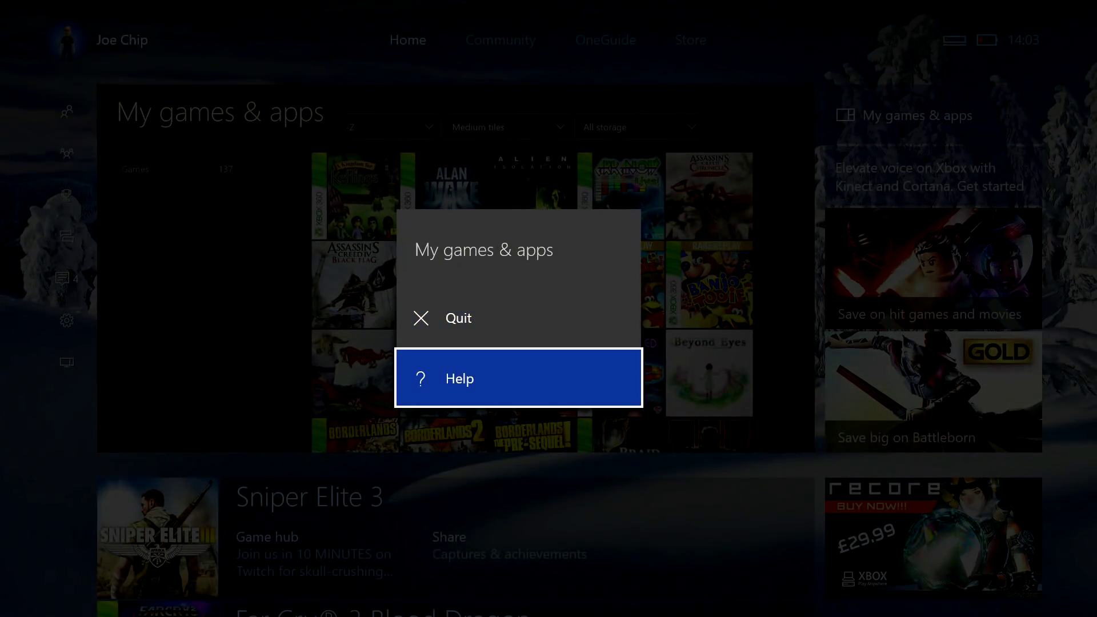
pyautogui.press('Up')
pyautogui.press('Return')
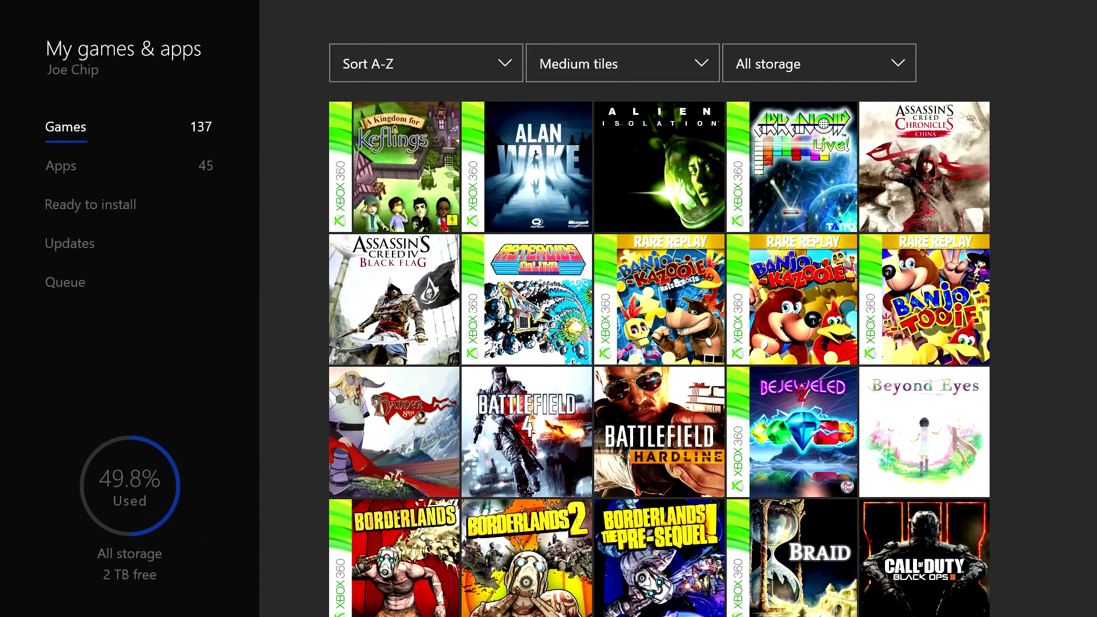
# - Open the Ready to install section and browse its lettered groups from A past O
pyautogui.press('Down')
pyautogui.press('Down')
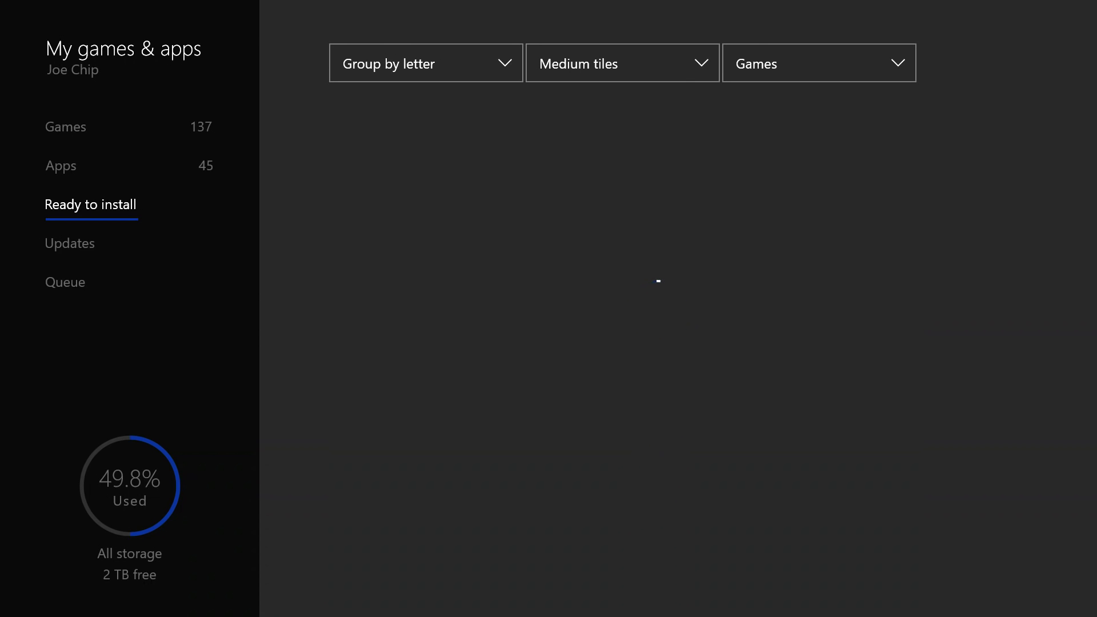
pyautogui.press('Right')
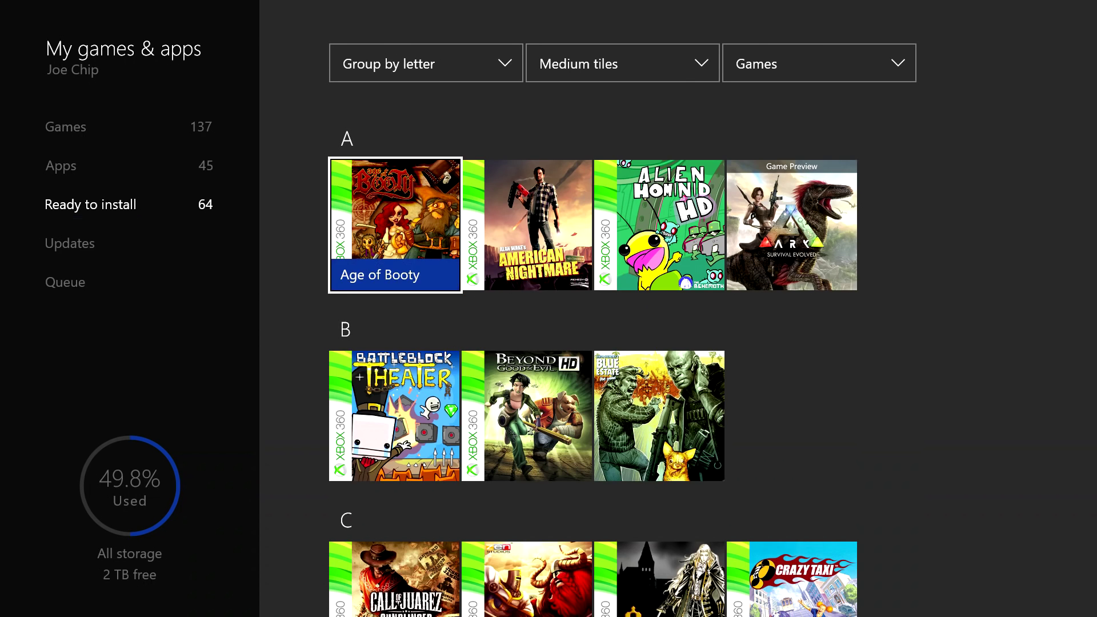
pyautogui.press('Down')
pyautogui.press('Down')
pyautogui.press('Down')
pyautogui.press('Down')
pyautogui.press('Down')
pyautogui.press('Down')
pyautogui.press('Down')
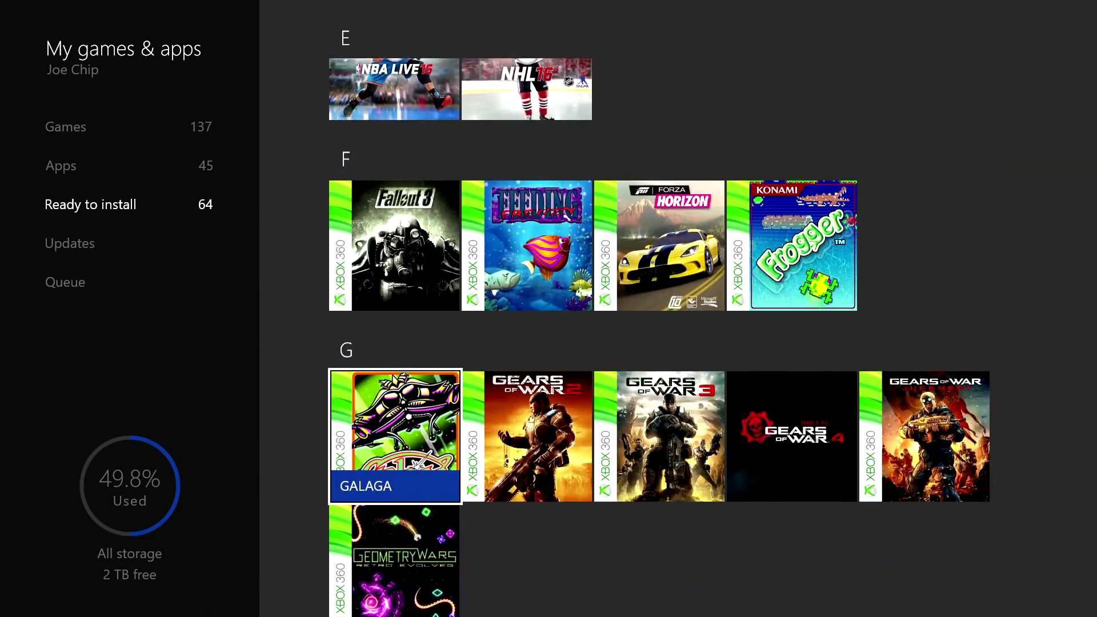
pyautogui.press('Down')
pyautogui.press('Down')
pyautogui.press('Down')
pyautogui.press('Down')
pyautogui.press('Down')
pyautogui.press('Down')
pyautogui.press('Down')
pyautogui.press('Down')
pyautogui.press('Down')
pyautogui.press('Down')
pyautogui.press('Down')
pyautogui.press('Down')
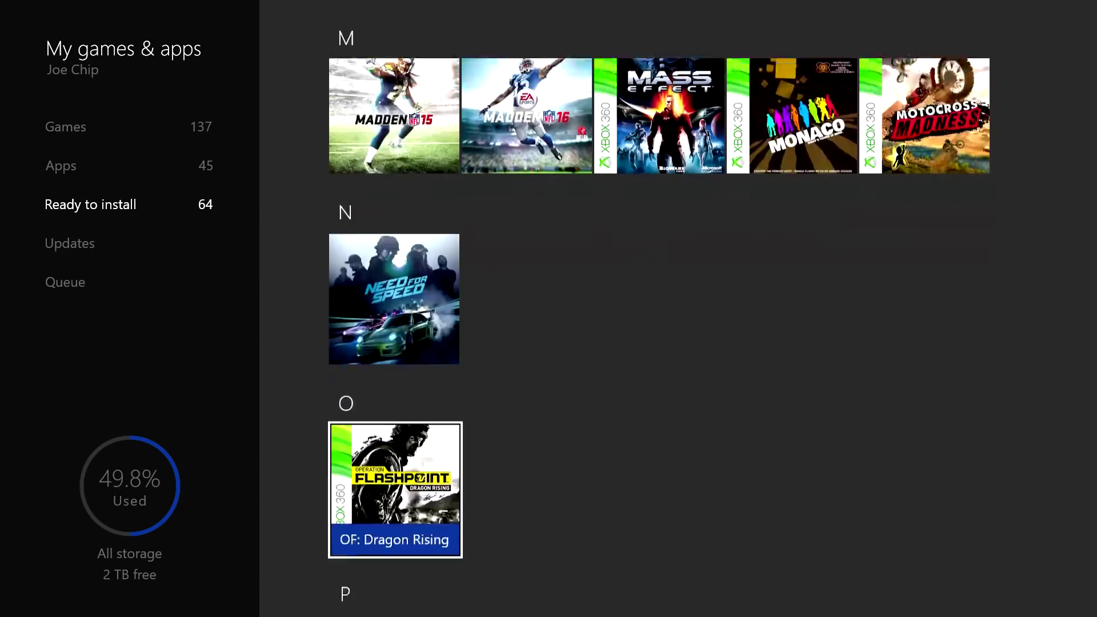
pyautogui.press('Down')
pyautogui.press('Down')
pyautogui.press('Up')
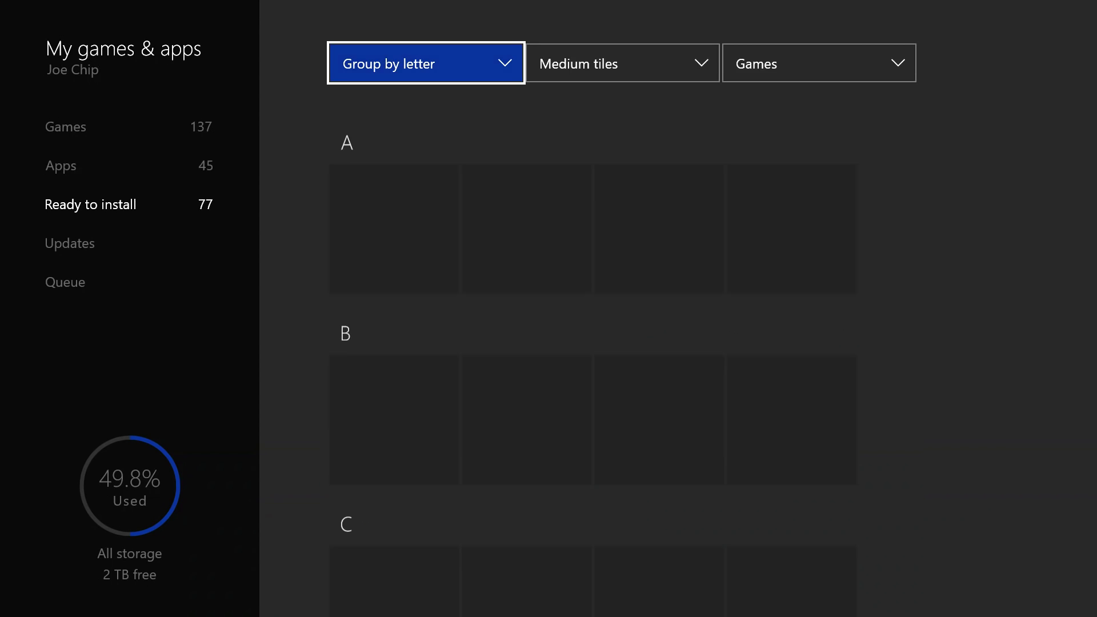
# - Browse the list with hidden games included down to X and go back to Texas Hold'em in the T group
pyautogui.press('Down')
pyautogui.press('Down')
pyautogui.press('Down')
pyautogui.press('Down')
pyautogui.press('Down')
pyautogui.press('Down')
pyautogui.press('Down')
pyautogui.press('Down')
pyautogui.press('Down')
pyautogui.press('Down')
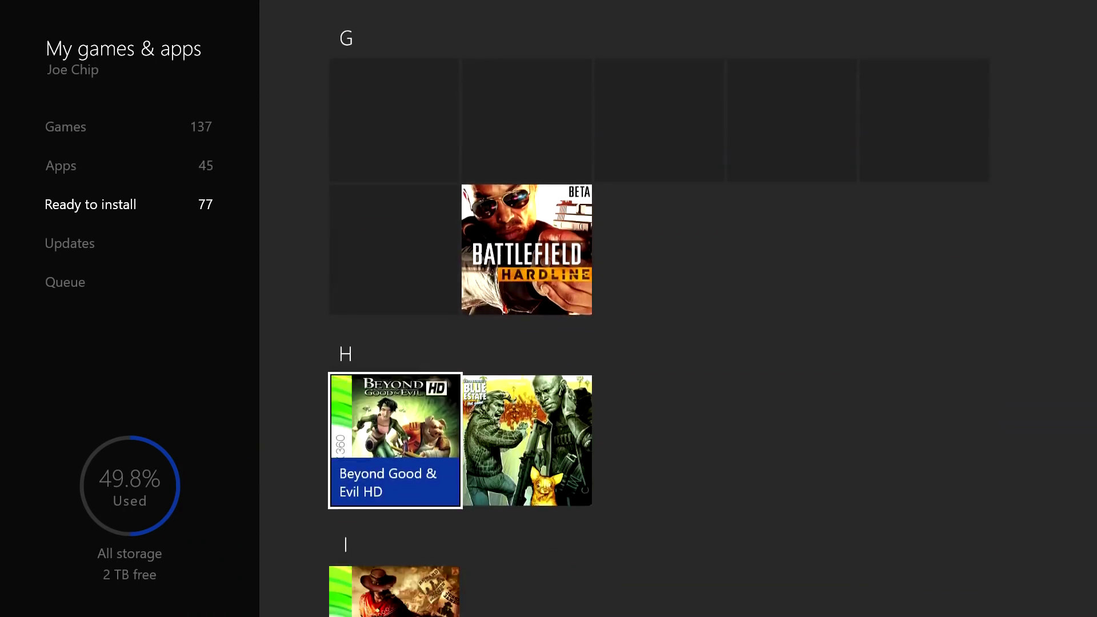
pyautogui.press('Down')
pyautogui.press('Down')
pyautogui.press('Down')
pyautogui.press('Down')
pyautogui.press('Down')
pyautogui.press('Down')
pyautogui.press('Down')
pyautogui.press('Down')
pyautogui.press('Down')
pyautogui.press('Down')
pyautogui.press('Down')
pyautogui.press('Down')
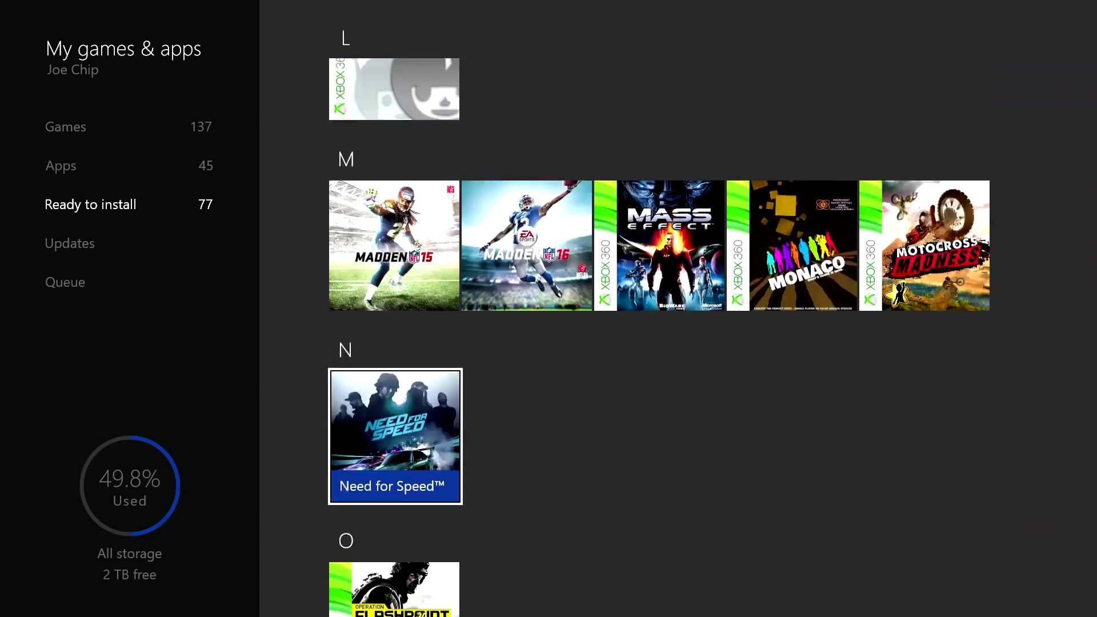
pyautogui.press('Down')
pyautogui.press('Down')
pyautogui.press('Down')
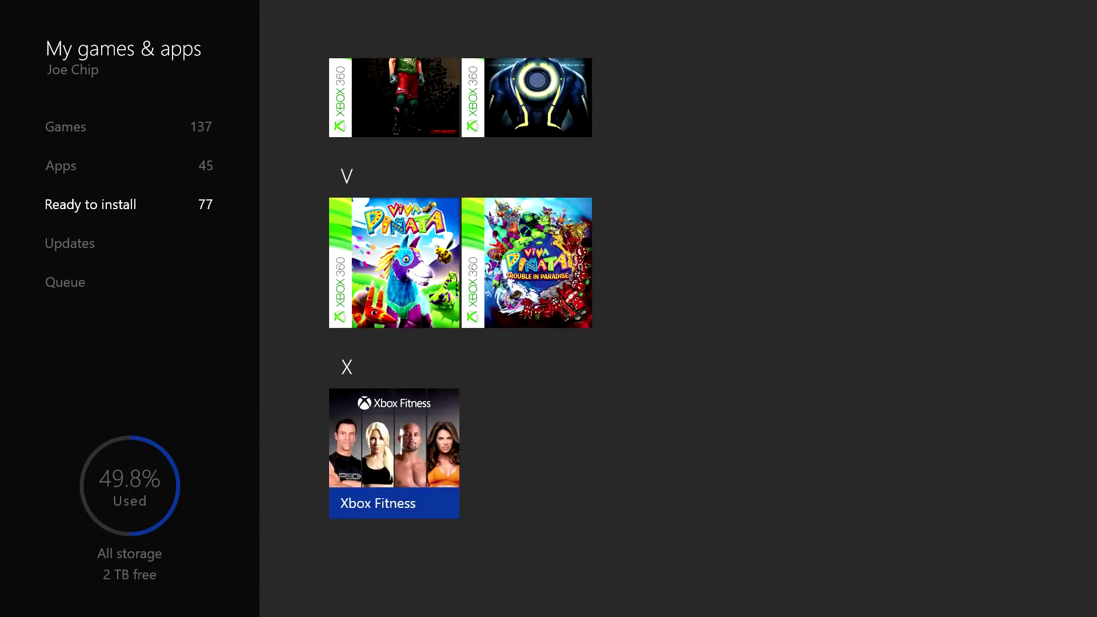
pyautogui.press('Up')
pyautogui.press('Up')
pyautogui.press('Up')
pyautogui.press('Up')
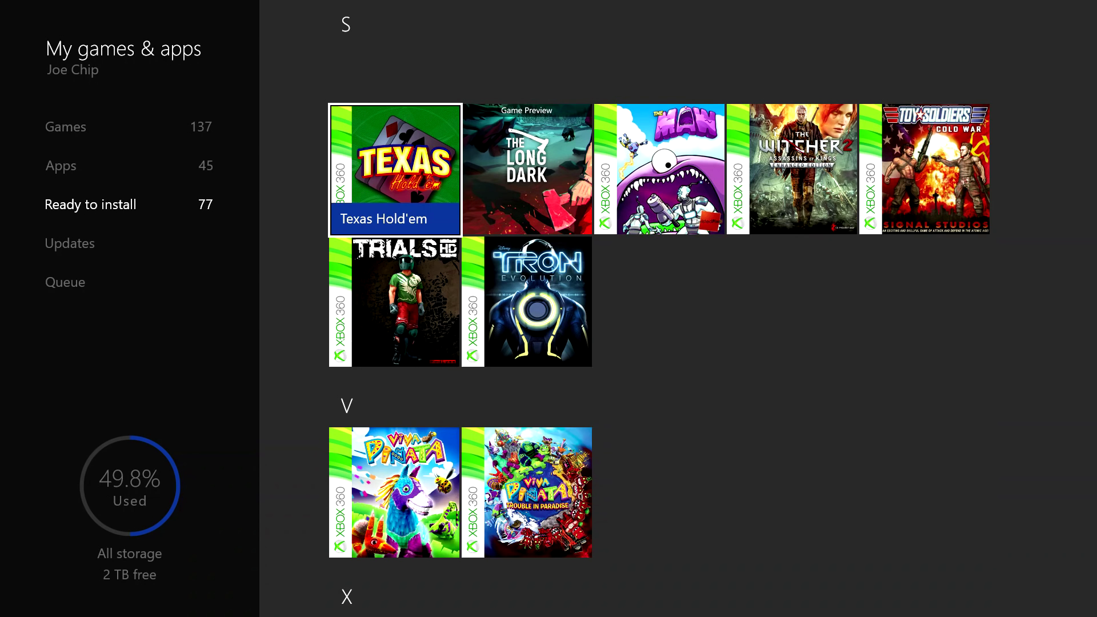
# - Unhide Texas Hold'em from the Ready to install list
pyautogui.press('Menu')
pyautogui.press('Down')
pyautogui.press('Down')
pyautogui.press('Down')
pyautogui.press('Down')
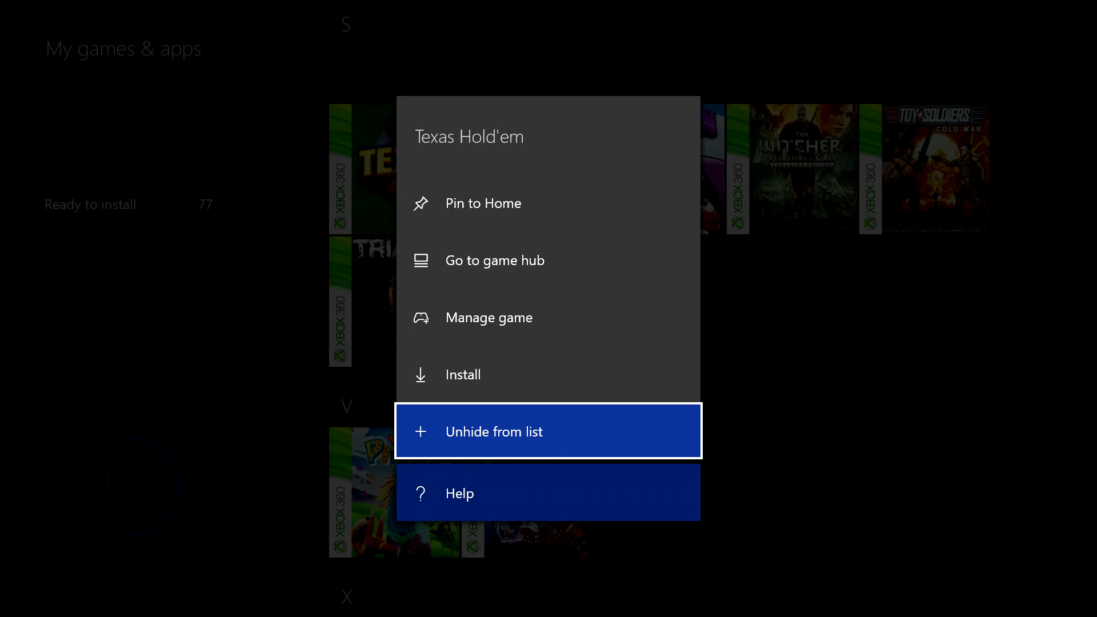
pyautogui.press('Return')
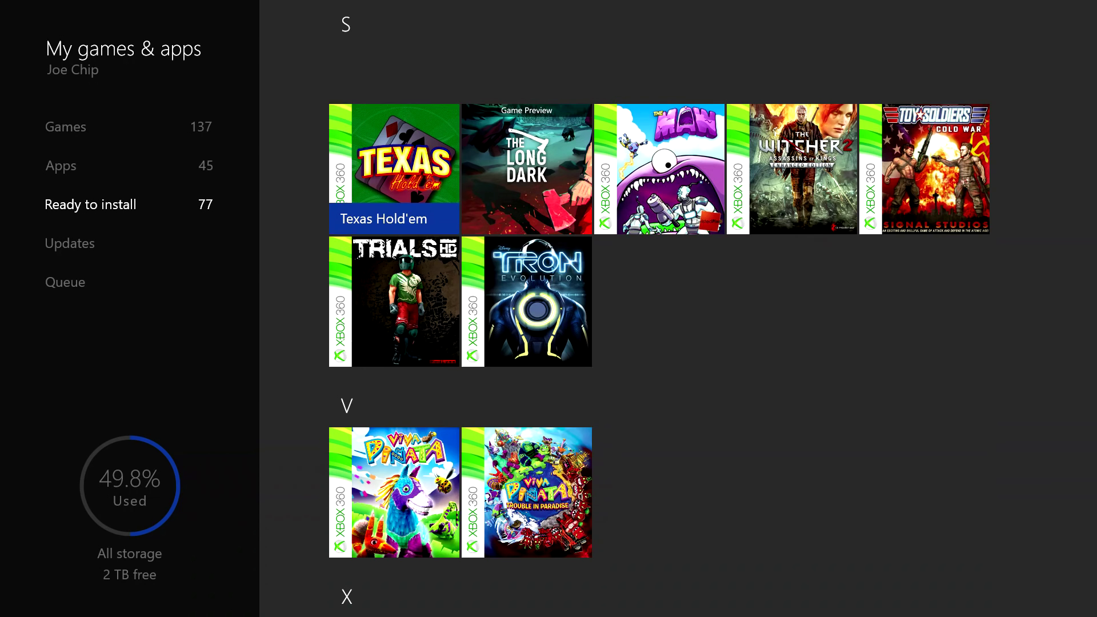
# - Return to Home and quit My games & apps to reset the list
pyautogui.press('Escape')
pyautogui.press('Menu')
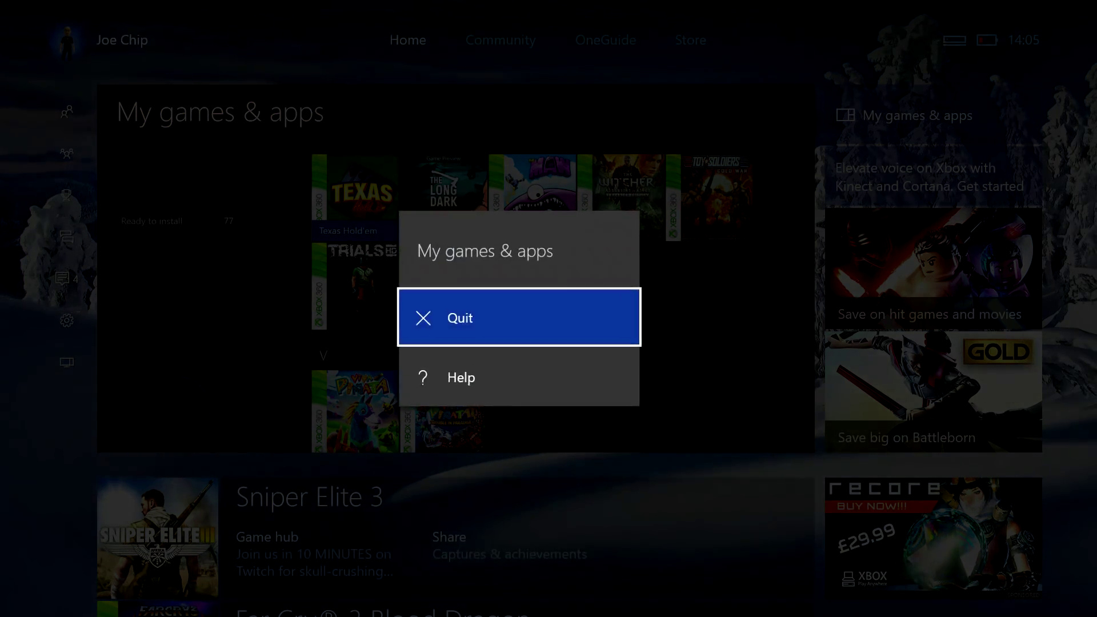
pyautogui.press('Down')
pyautogui.press('Up')
pyautogui.press('Return')
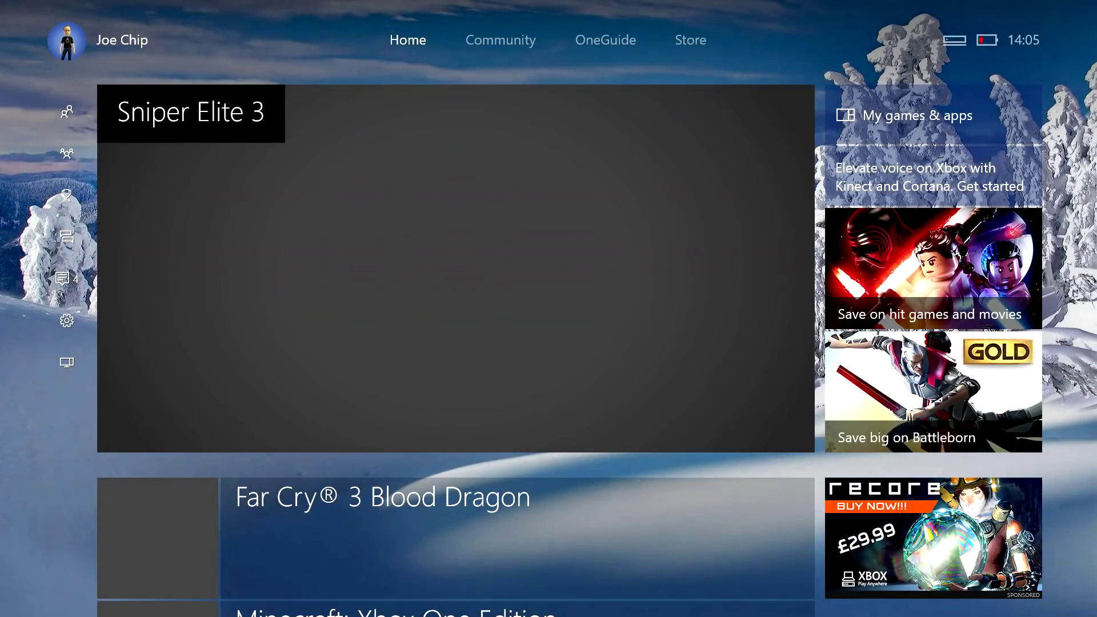
# - Reopen My games & apps from Home and go to the Ready to install section
pyautogui.press('Right')
pyautogui.press('Return')
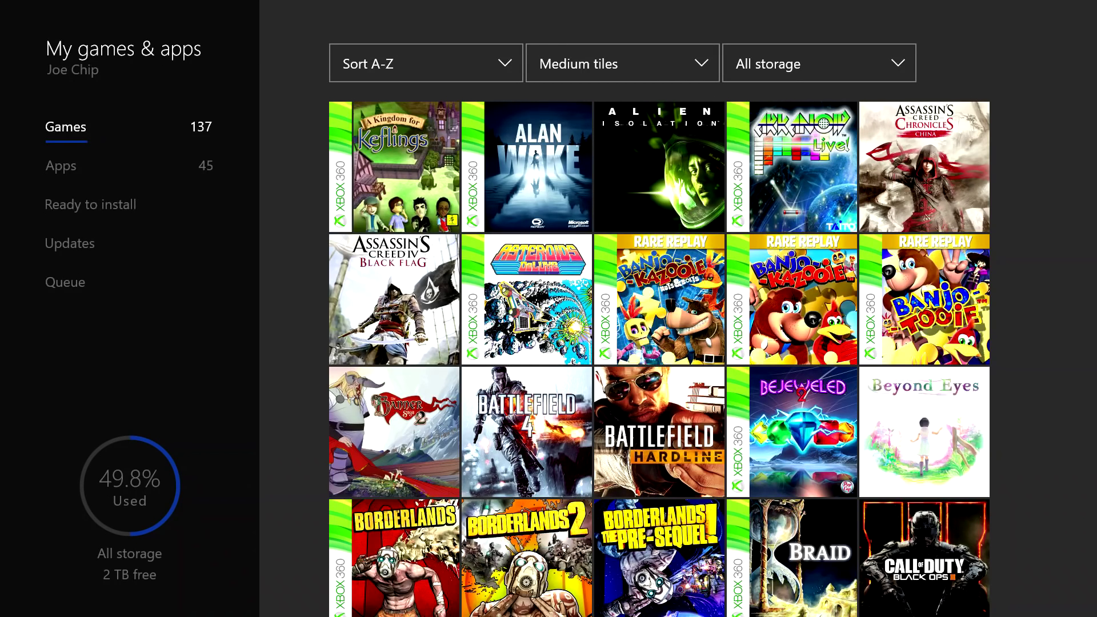
pyautogui.press('Right')
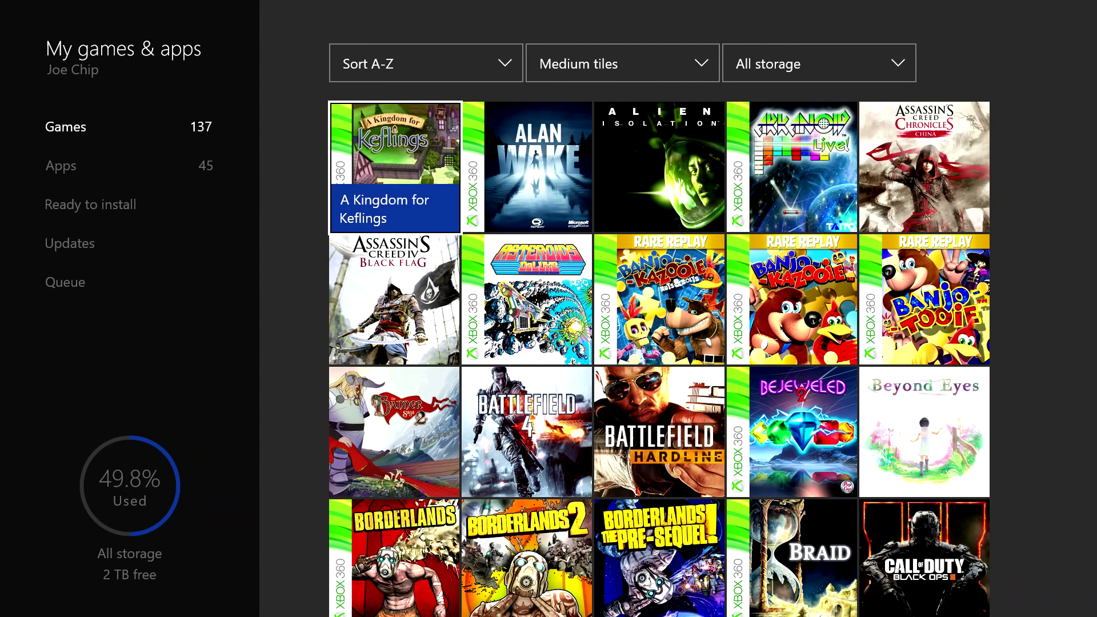
pyautogui.press('Left')
pyautogui.press('Down')
pyautogui.press('Down')
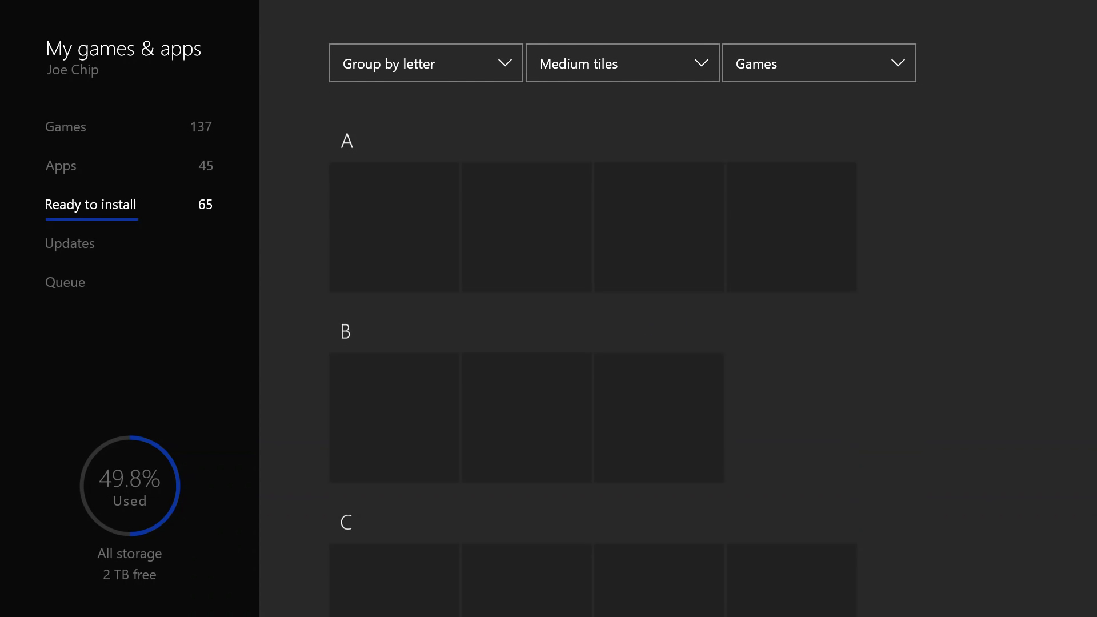
# - Look through the reloaded Ready to install games down to the T group and check it for Texas Hold'em
pyautogui.press('Right')
pyautogui.press('Down')
pyautogui.press('Down')
pyautogui.press('Down')
pyautogui.press('Down')
pyautogui.press('Down')
pyautogui.press('Down')
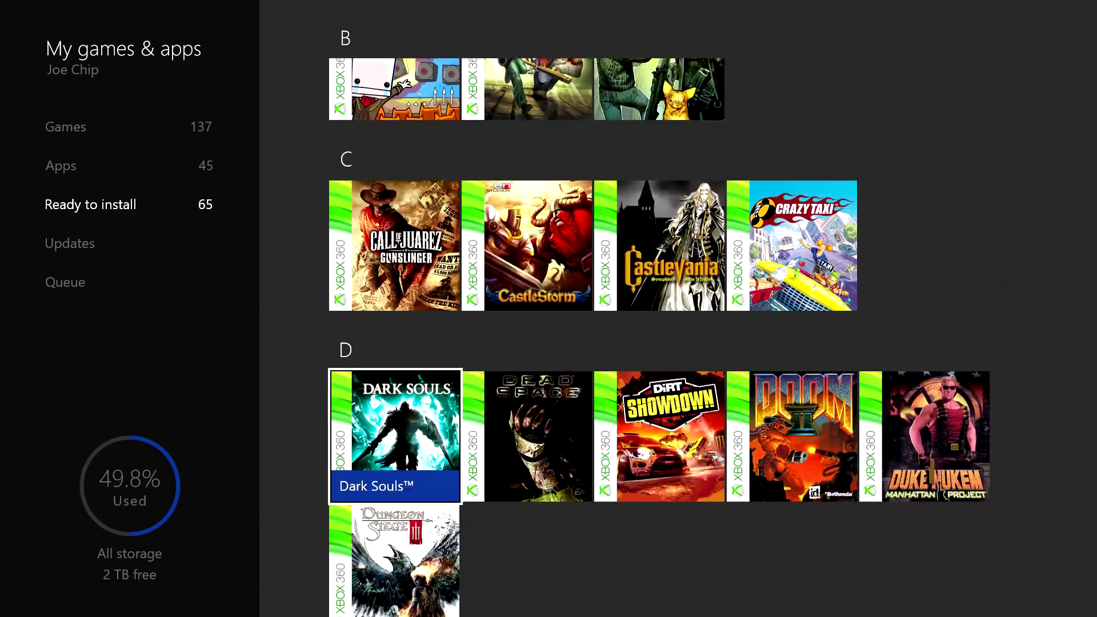
pyautogui.press('Down')
pyautogui.press('Down')
pyautogui.press('Down')
pyautogui.press('Down')
pyautogui.press('Down')
pyautogui.press('Down')
pyautogui.press('Down')
pyautogui.press('Down')
pyautogui.press('Down')
pyautogui.press('Down')
pyautogui.press('Down')
pyautogui.press('Down')
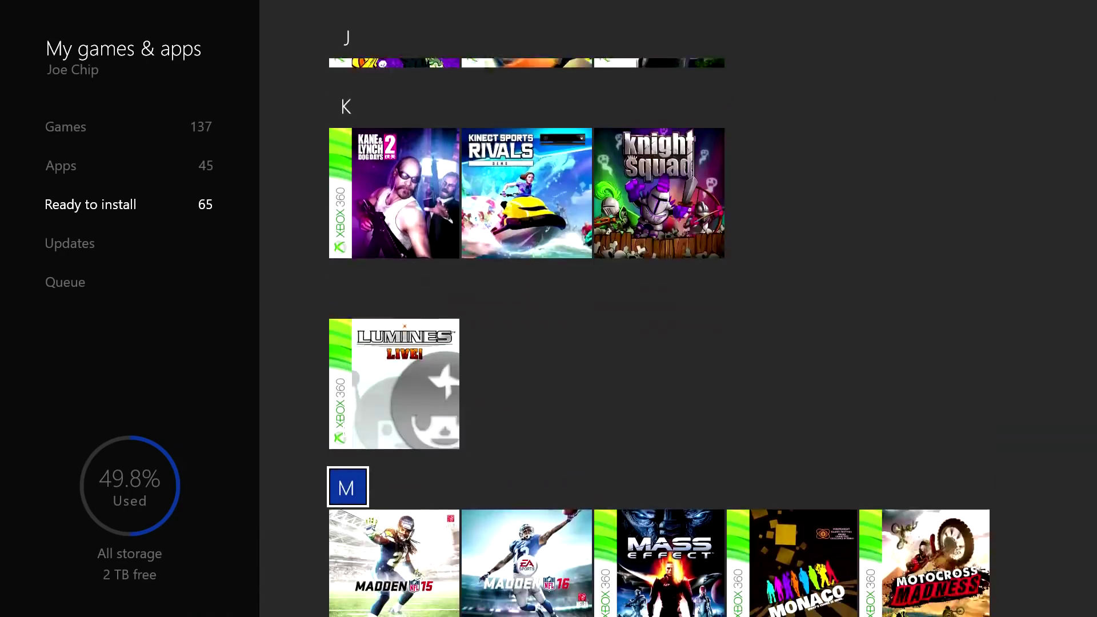
pyautogui.press('Down')
pyautogui.press('Down')
pyautogui.press('Down')
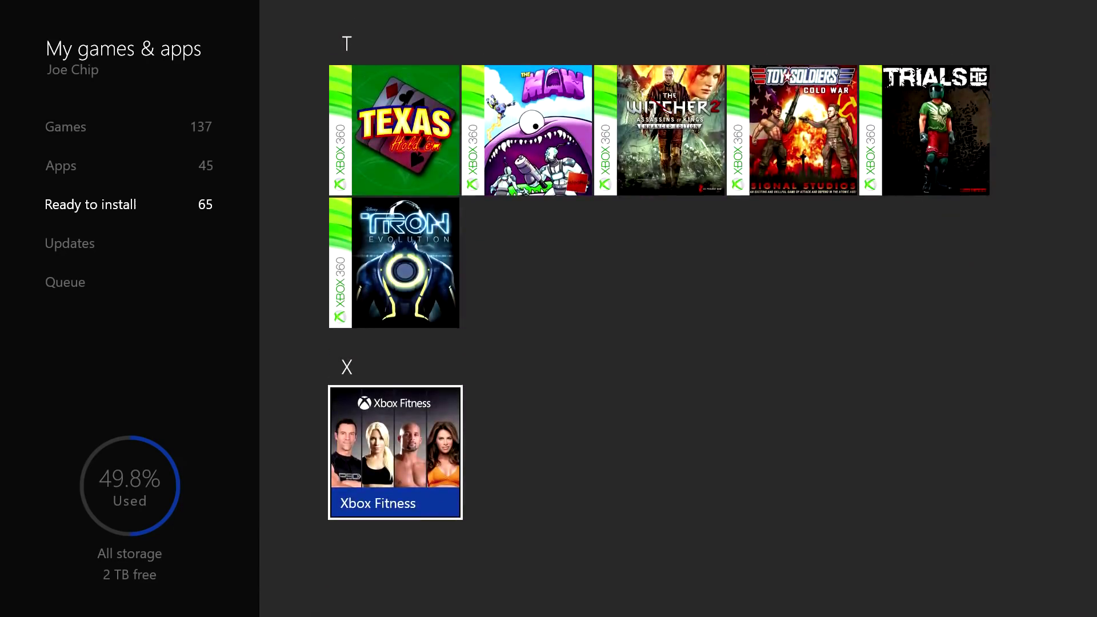
pyautogui.press('Up')
pyautogui.press('Up')
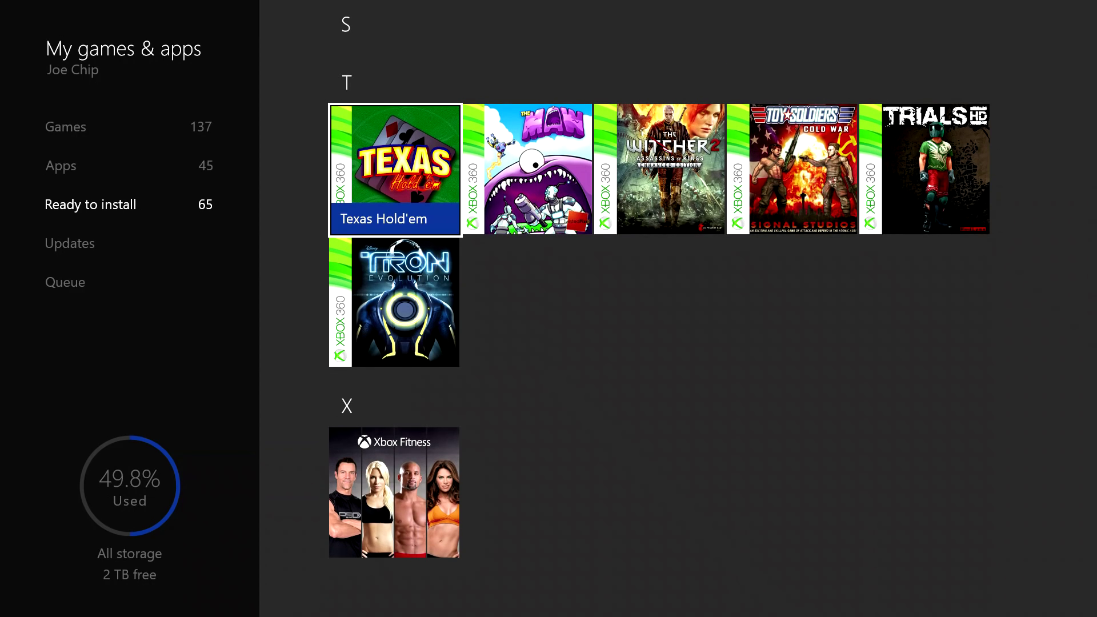